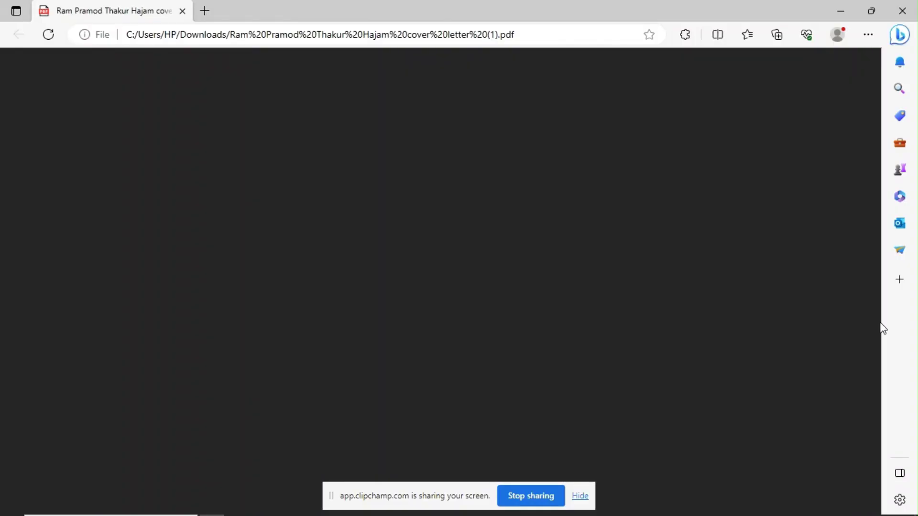
# Step: Copy the applicant's name from the cover letter heading and return to the WorkHere login page
pyautogui.scroll(-3, 383, 297)
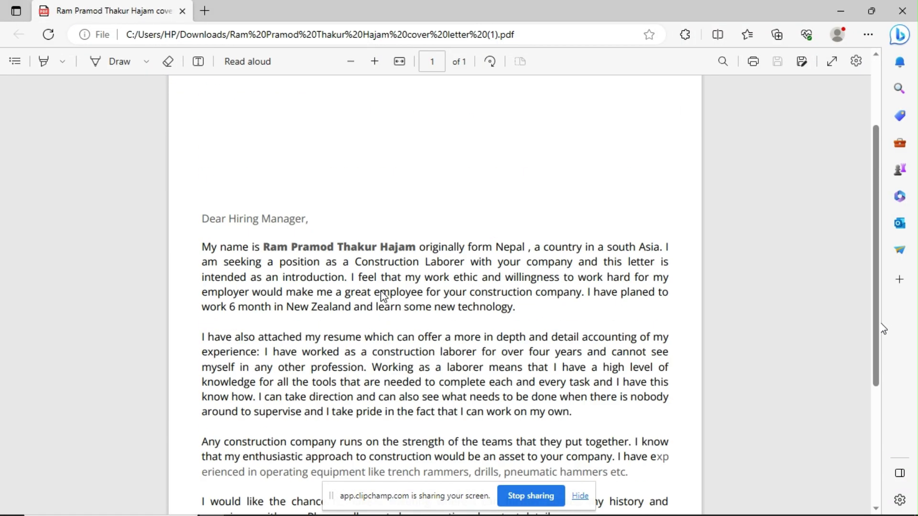
pyautogui.scroll(3, 287, 216)
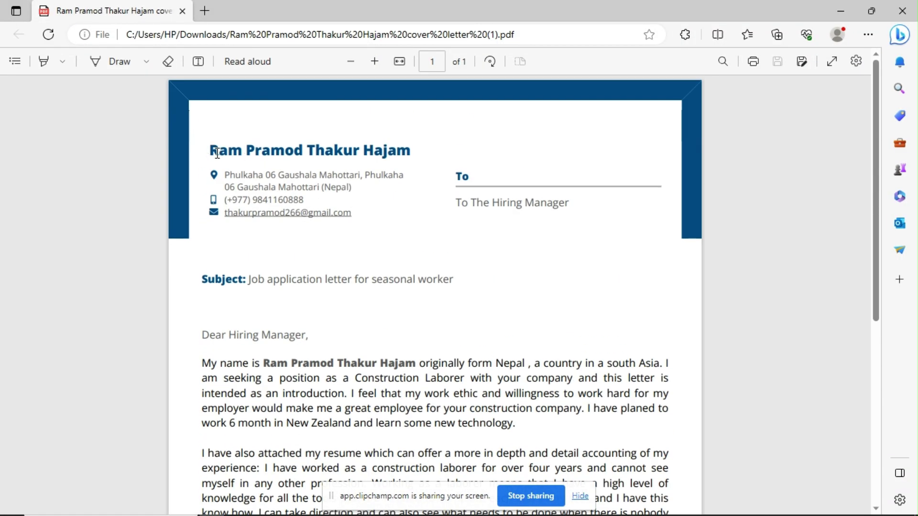
pyautogui.moveTo(217, 153); pyautogui.dragTo(423, 150)
pyautogui.rightClick(407, 152)
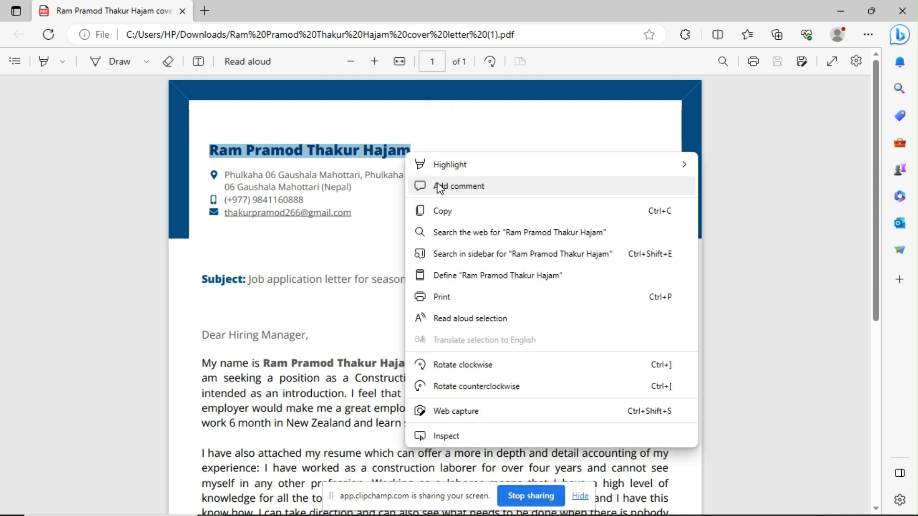
pyautogui.click(447, 211)
pyautogui.hotkey('alt', 'Tab')
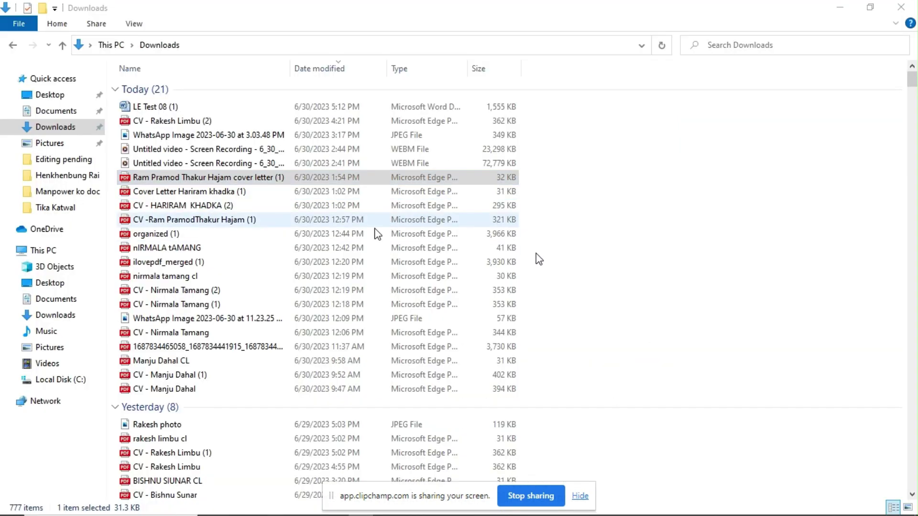
pyautogui.hotkey('alt', 'Tab')
pyautogui.hotkey('alt', 'Tab')
pyautogui.hotkey('alt', 'Tab')
pyautogui.hotkey('alt', 'Tab')
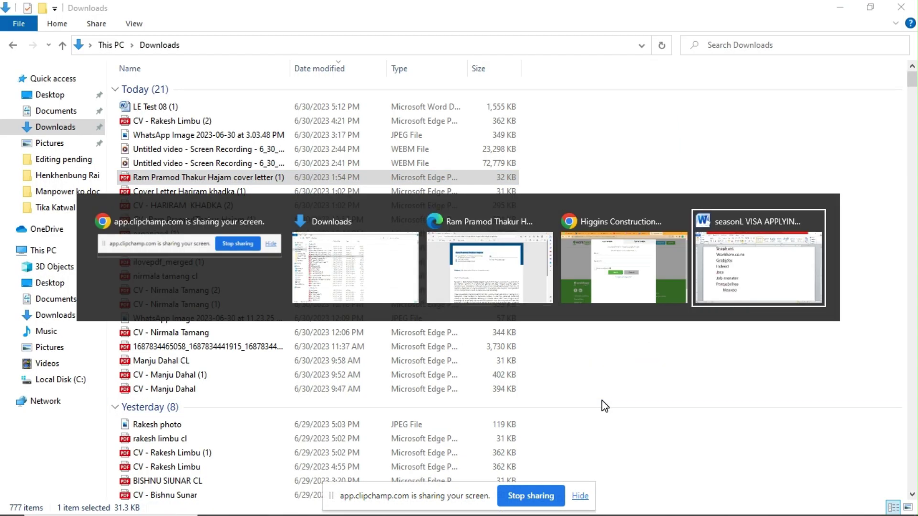
pyautogui.hotkey('alt', 'Tab')
pyautogui.hotkey('alt', 'Tab')
pyautogui.hotkey('alt', 'Tab')
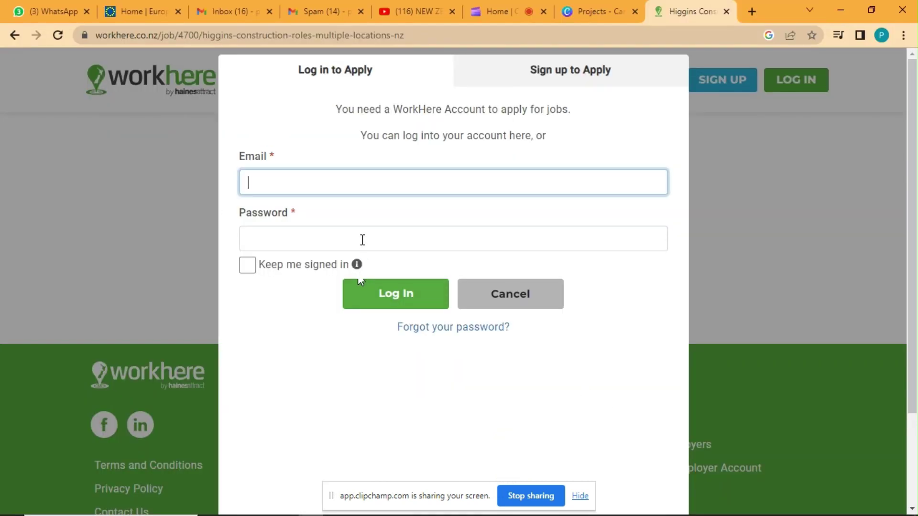
# Step: Switch from the login form to the sign-up form and focus First name
pyautogui.hotkey('ctrl', 'v')
pyautogui.hotkey('ctrl', 'v')
pyautogui.click(363, 287)
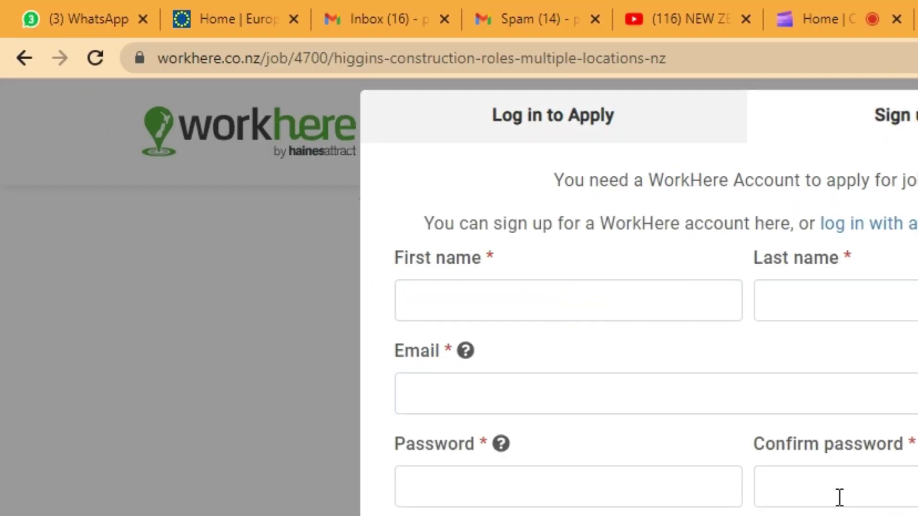
pyautogui.scroll(-4, 840, 498)
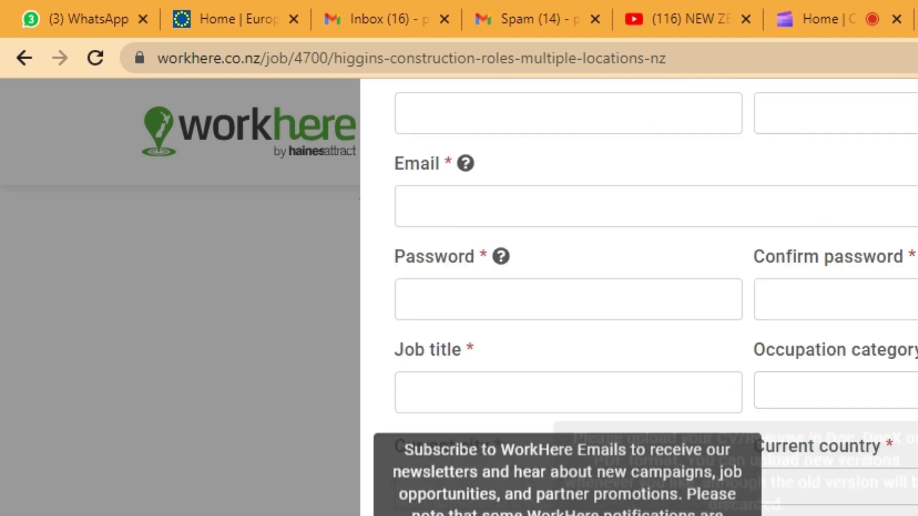
pyautogui.scroll(4, 689, 365)
pyautogui.click(507, 318)
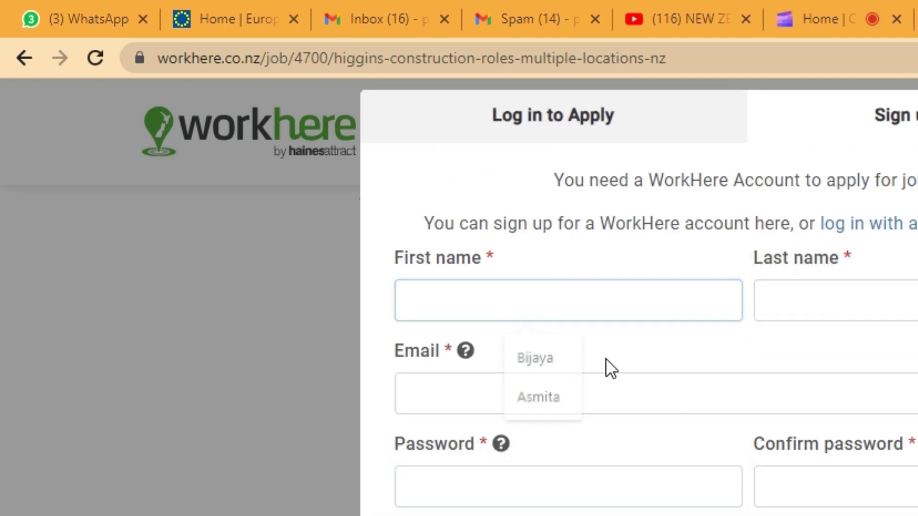
# Step: Copy the applicant's full name from the cover letter and paste it into First name
pyautogui.hotkey('alt', 'Tab')
pyautogui.press('Tab')
pyautogui.hotkey('alt', 'Tab')
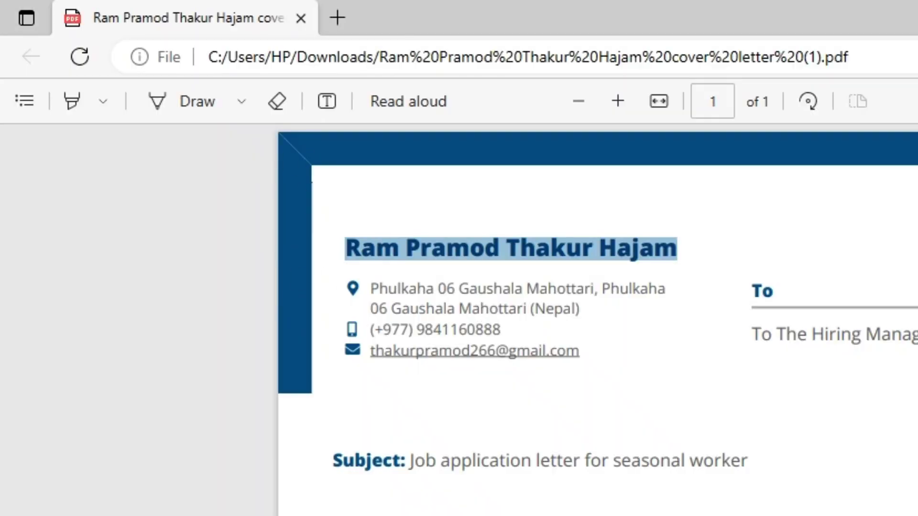
pyautogui.rightClick(387, 243)
pyautogui.click(460, 340)
pyautogui.hotkey('alt', 'Tab')
pyautogui.hotkey('alt', 'Tab')
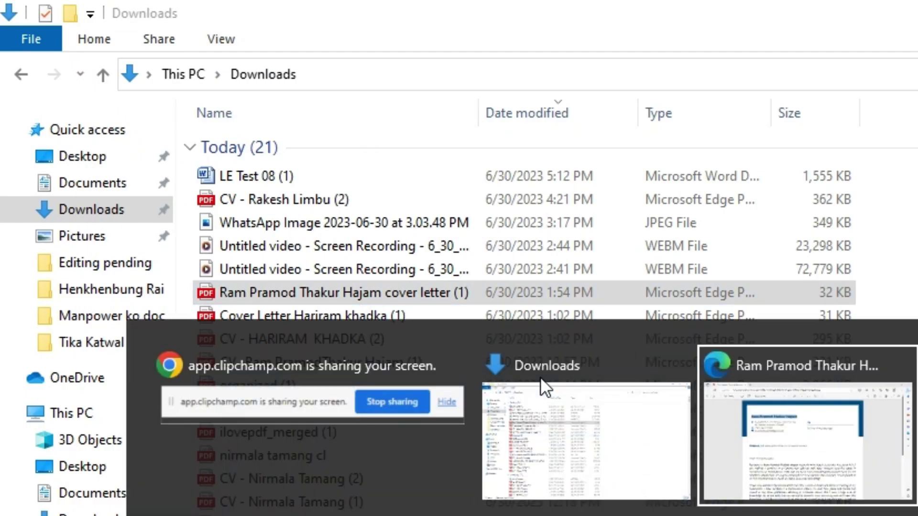
pyautogui.hotkey('alt', 'Tab')
pyautogui.hotkey('ctrl', 'v')
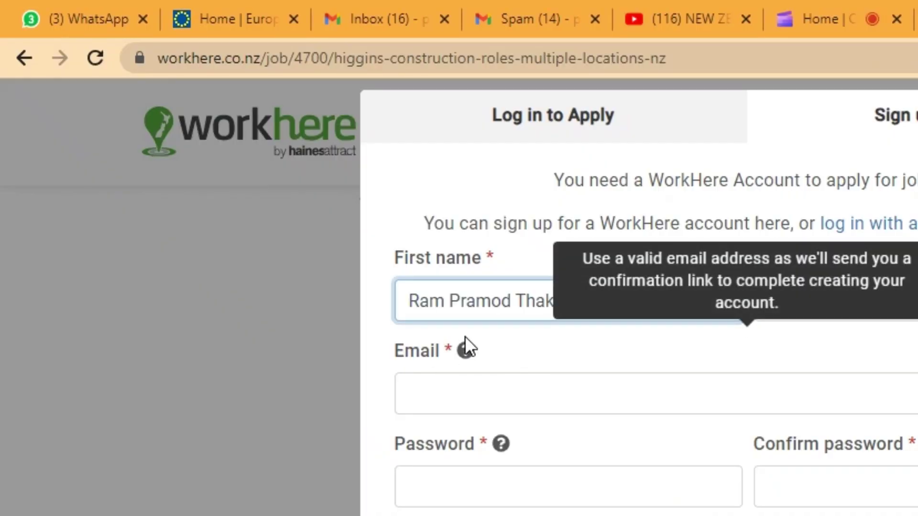
# Step: Move the surname out of First name into the Last name field
pyautogui.doubleClick(534, 300)
pyautogui.click(540, 300)
pyautogui.doubleClick(600, 301)
pyautogui.hotkey('ctrl', 'x')
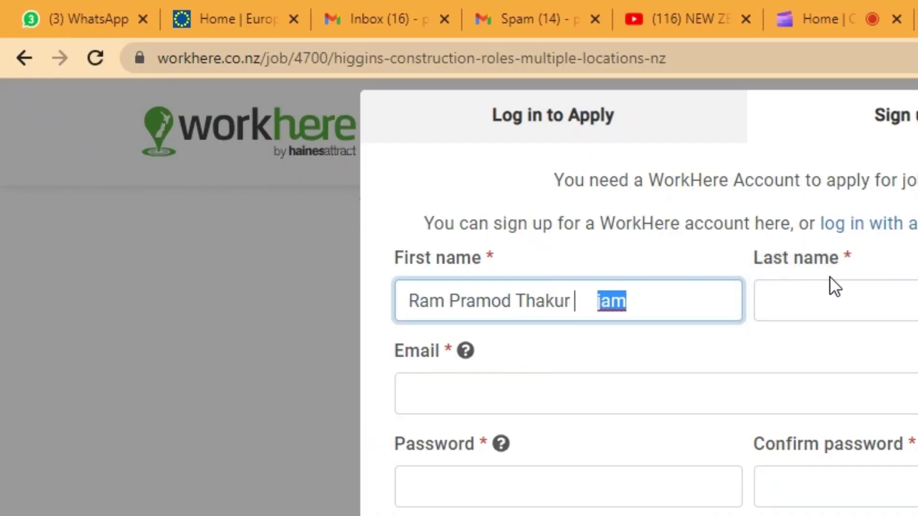
pyautogui.click(832, 287)
pyautogui.hotkey('ctrl', 'v')
# Step: Copy the cover letter's e-mail address into the Email field and move to Password
pyautogui.click(813, 381)
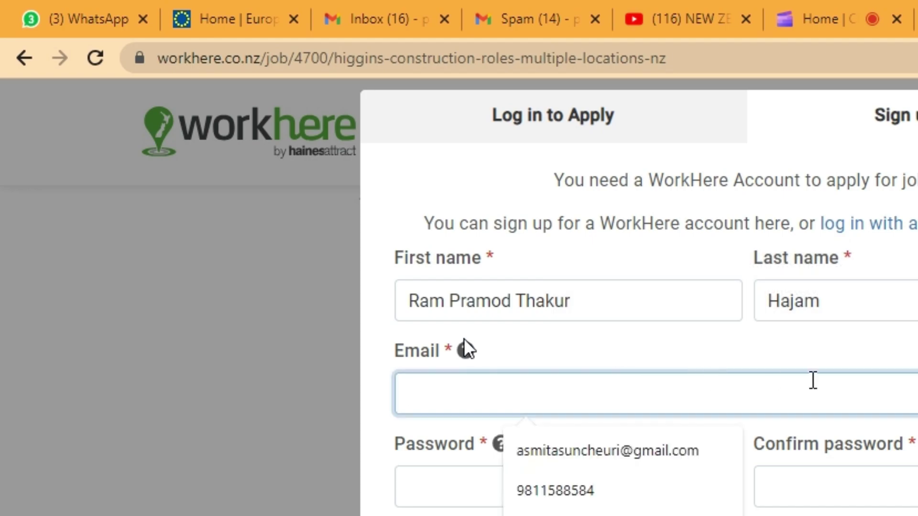
pyautogui.hotkey('alt', 'Tab')
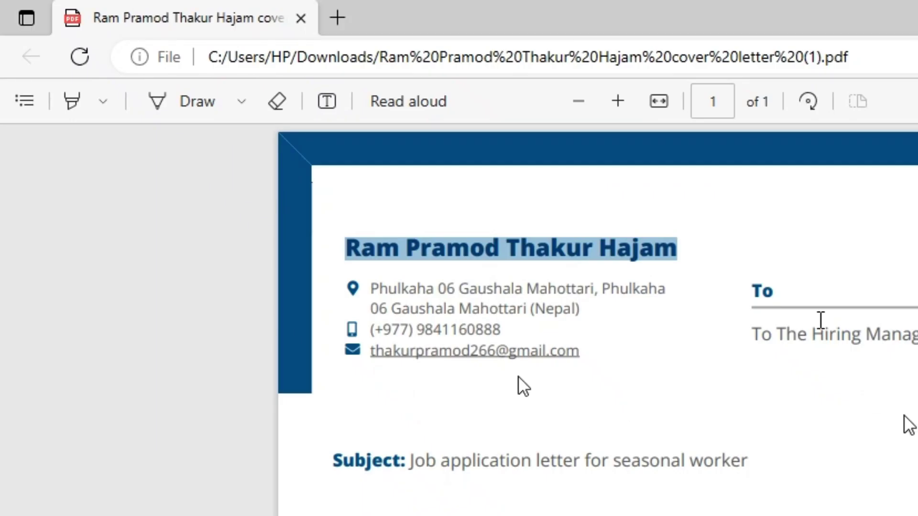
pyautogui.rightClick(495, 352)
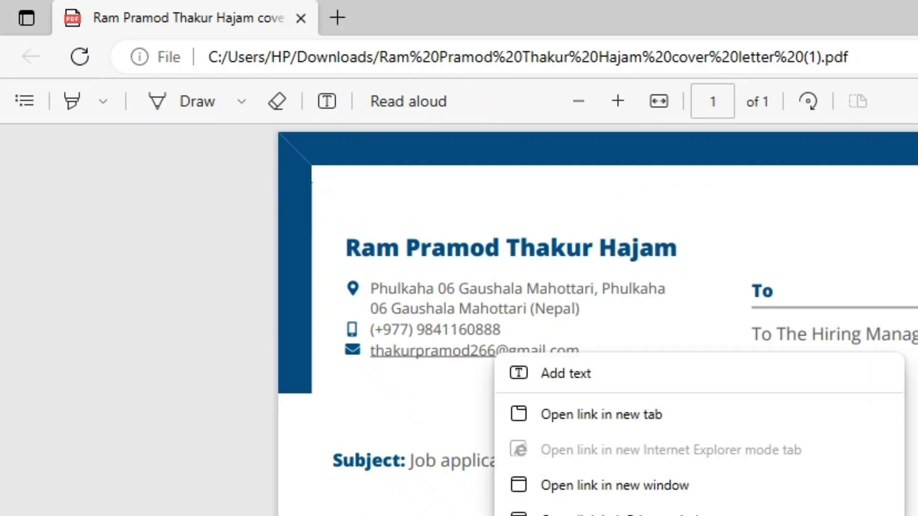
pyautogui.hotkey('alt', 'Tab')
pyautogui.press('Tab')
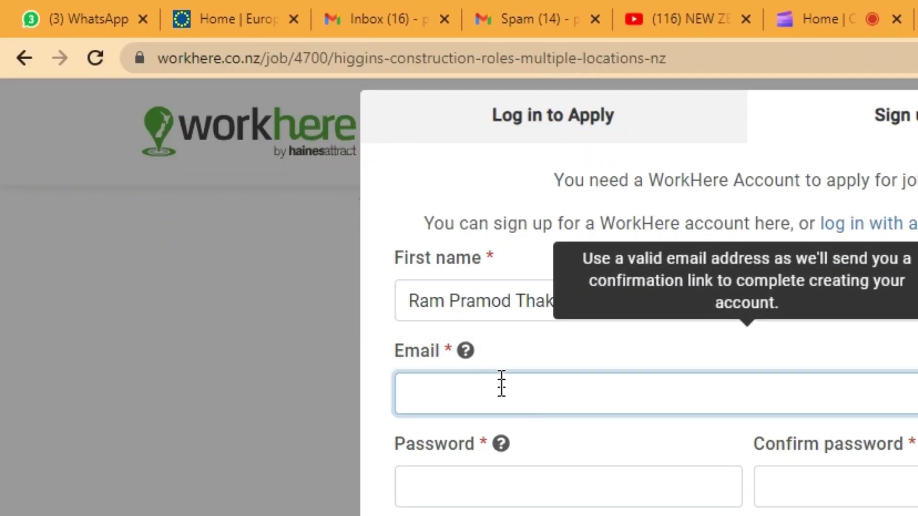
pyautogui.hotkey('ctrl', 'v')
pyautogui.click(528, 495)
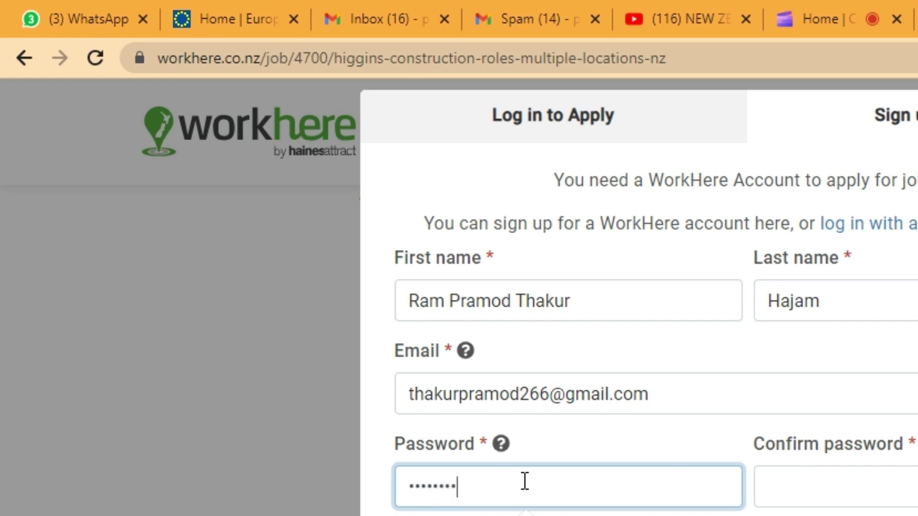
# Step: Confirm the password and enter the job title construction worker
pyautogui.click(835, 489)
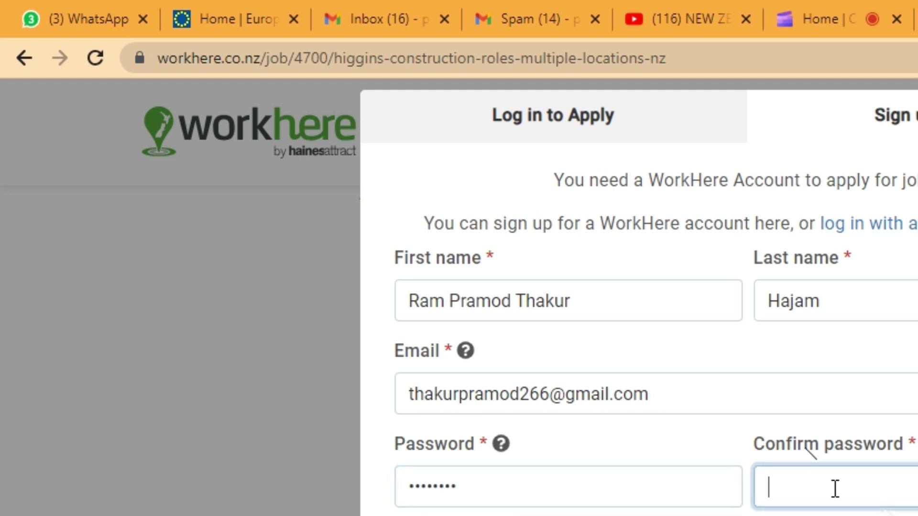
pyautogui.write('•')
pyautogui.click(807, 450)
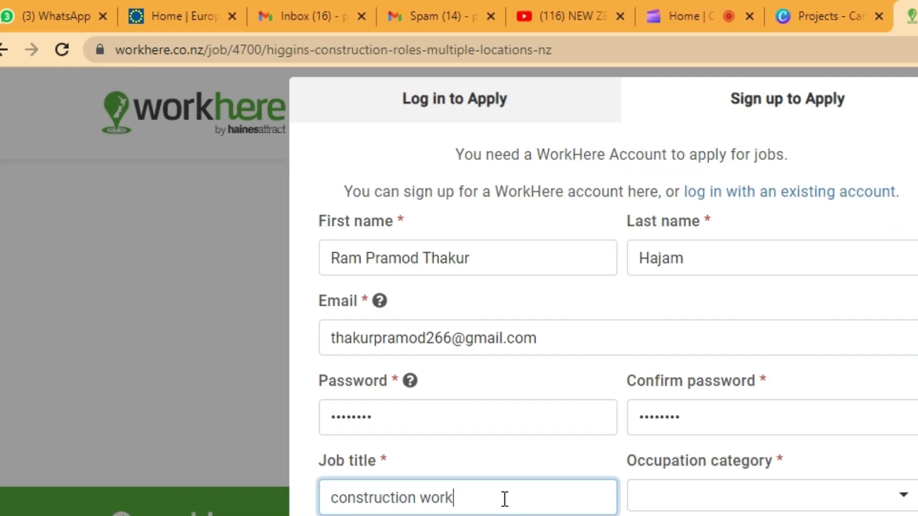
pyautogui.write('er')
# Step: Set occupation category to Construction (Real Estate & Construction) and current city to nepal
pyautogui.click(872, 483)
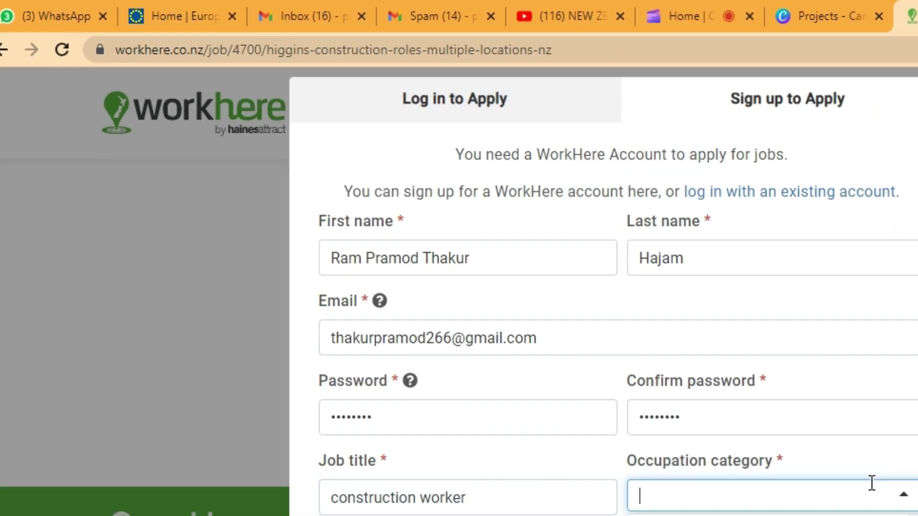
pyautogui.write('con')
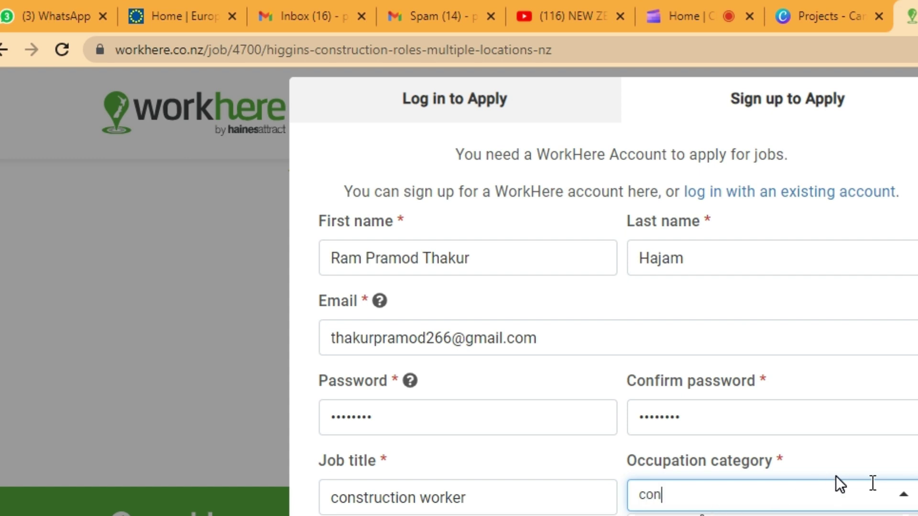
pyautogui.press('Return')
pyautogui.scroll(-3, 405, 417)
pyautogui.click(436, 378)
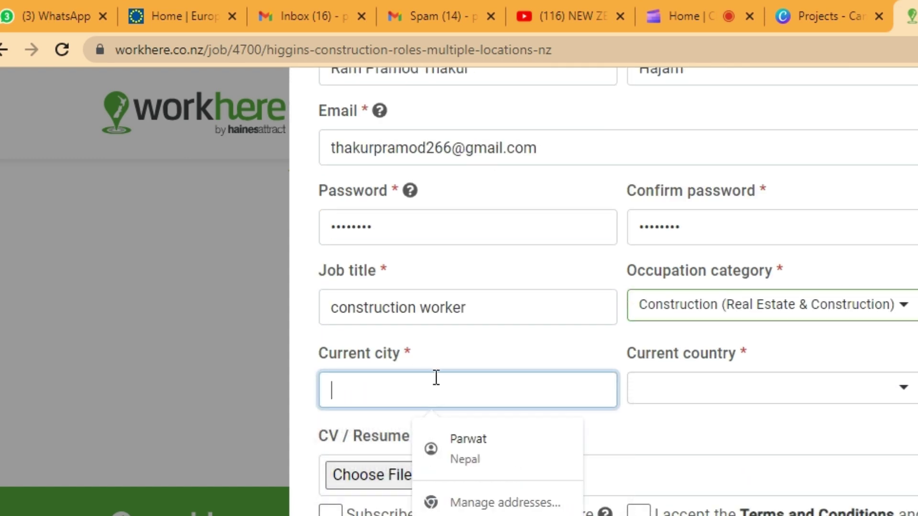
pyautogui.write('nepal')
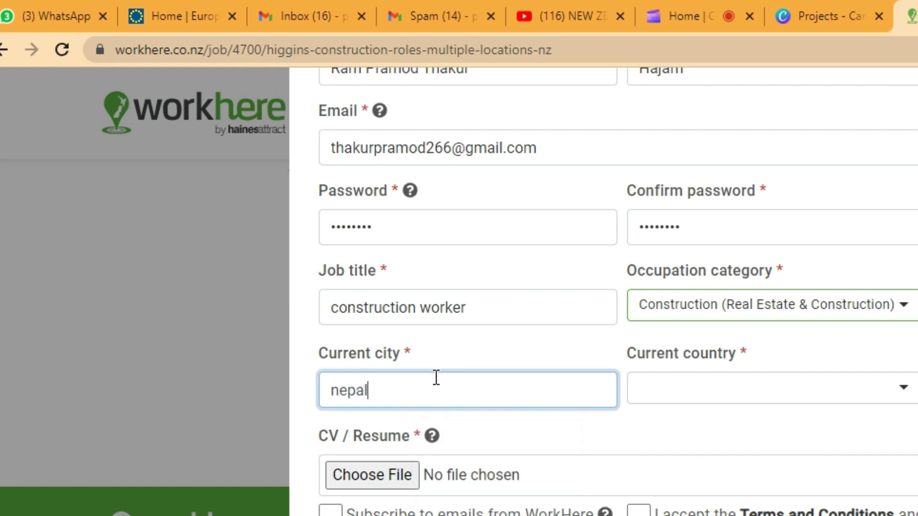
# Step: Filter the Current country list with 'ne' and choose Nepal
pyautogui.click(797, 395)
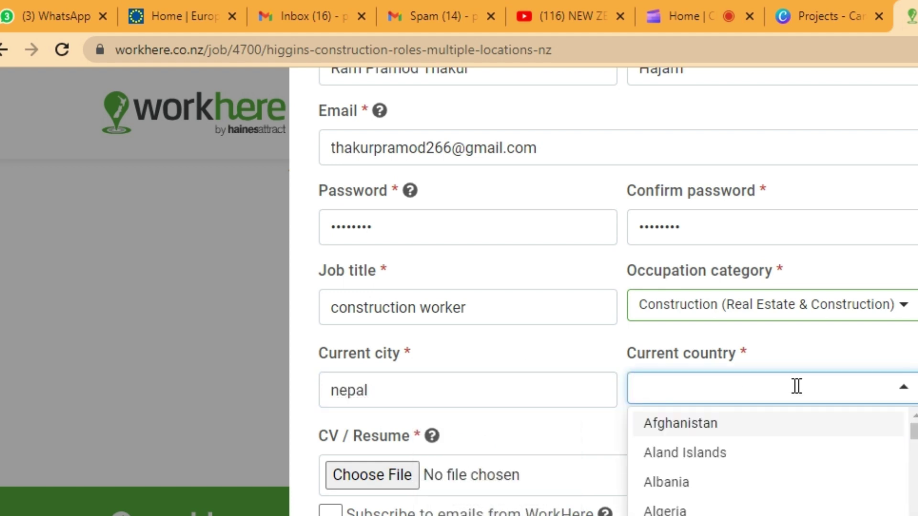
pyautogui.write('nepal')
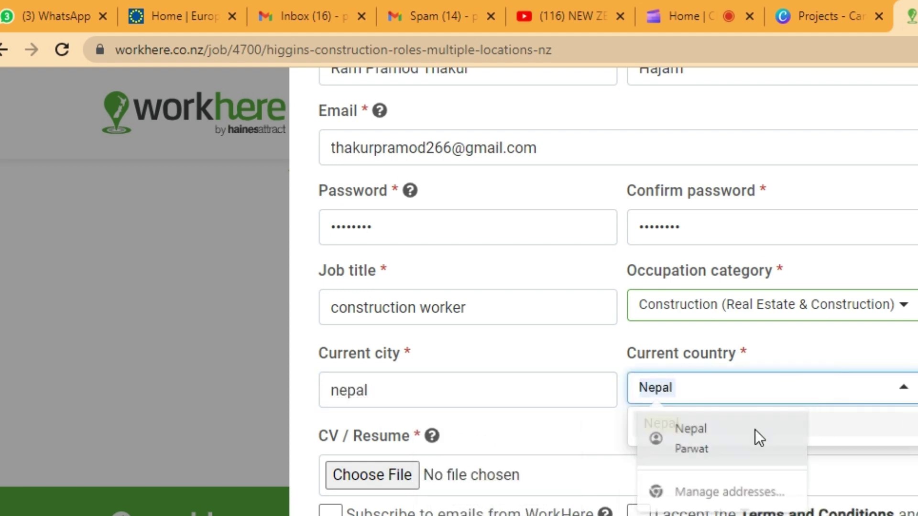
pyautogui.click(756, 429)
pyautogui.write('n')
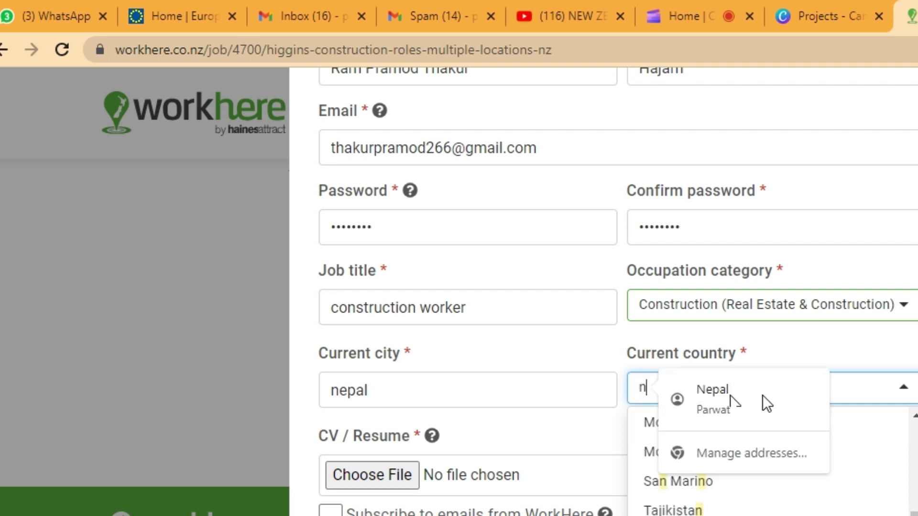
pyautogui.write('e')
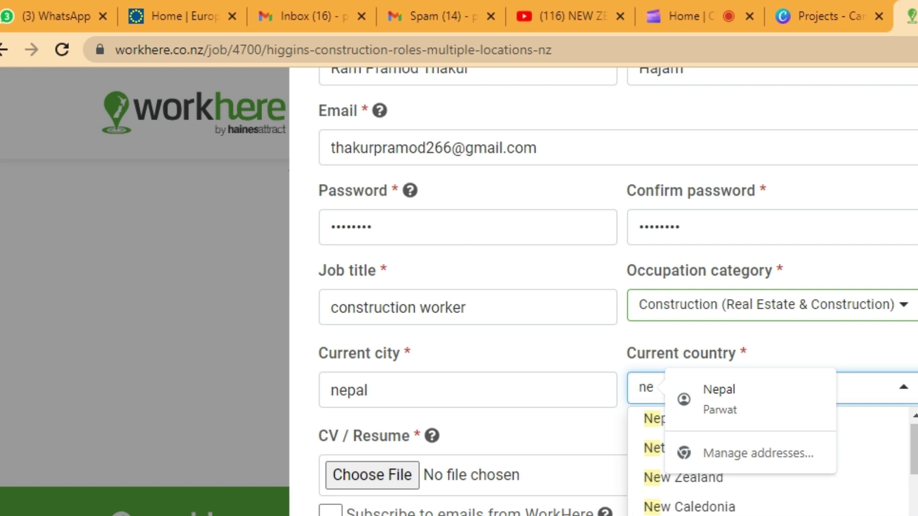
pyautogui.scroll(-4, 789, 512)
pyautogui.scroll(-3, 861, 454)
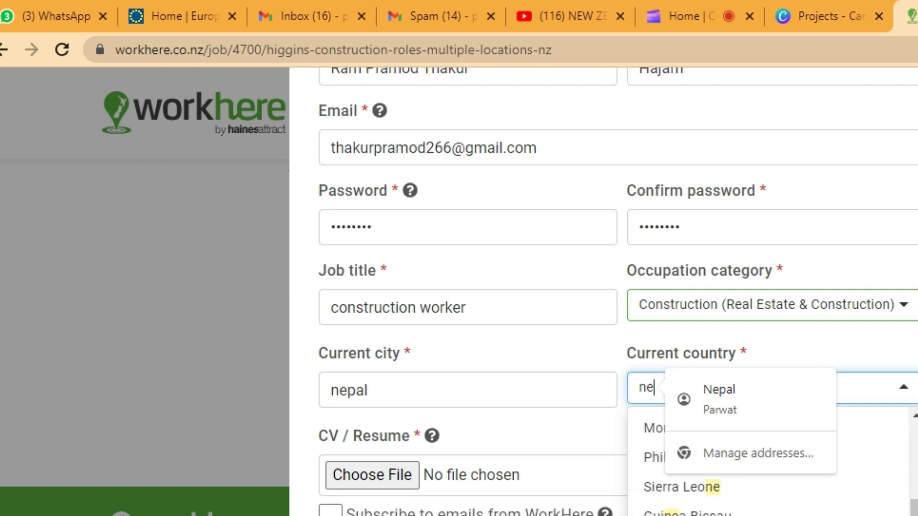
pyautogui.scroll(5, 860, 455)
pyautogui.click(840, 420)
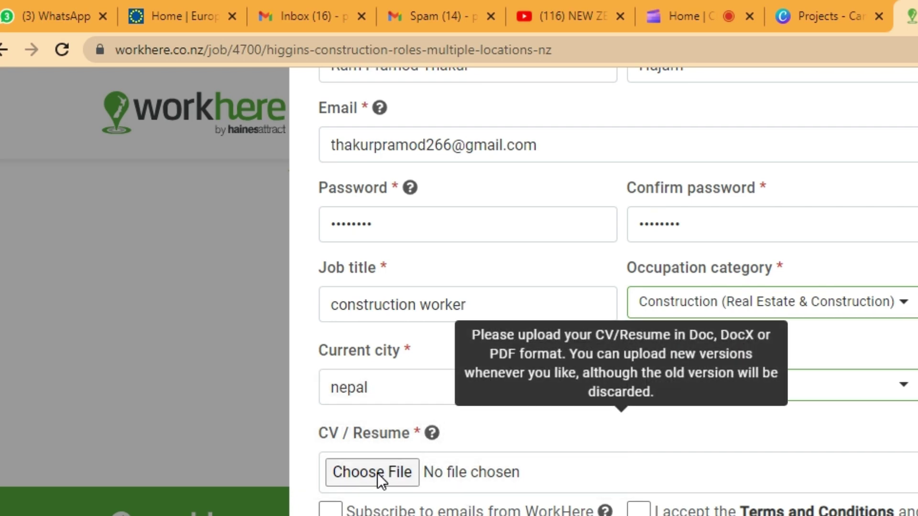
# Step: Attach the applicant's CV PDF from Downloads and tick I'm not a robot
pyautogui.click(378, 472)
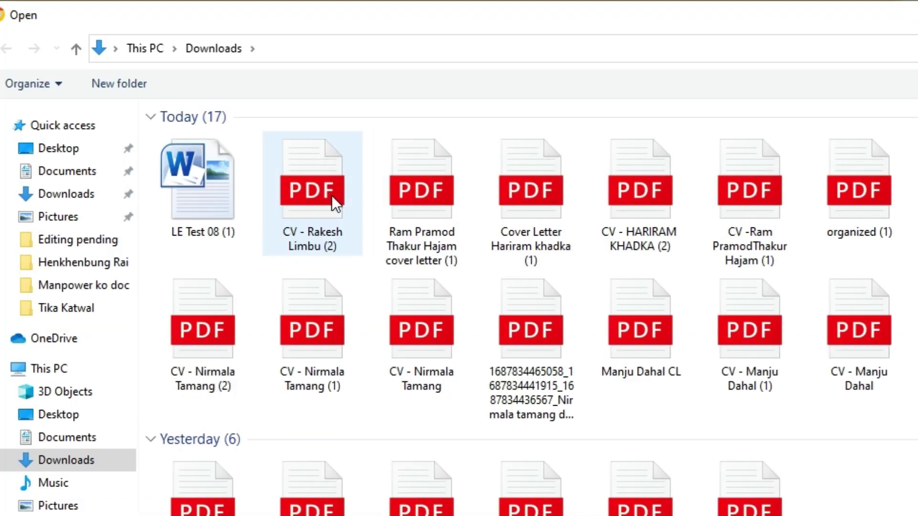
pyautogui.click(67, 172)
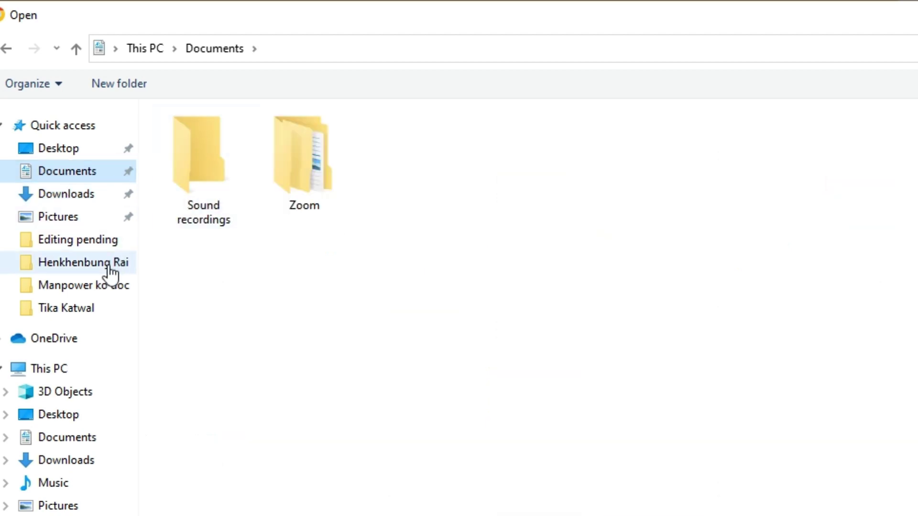
pyautogui.click(78, 192)
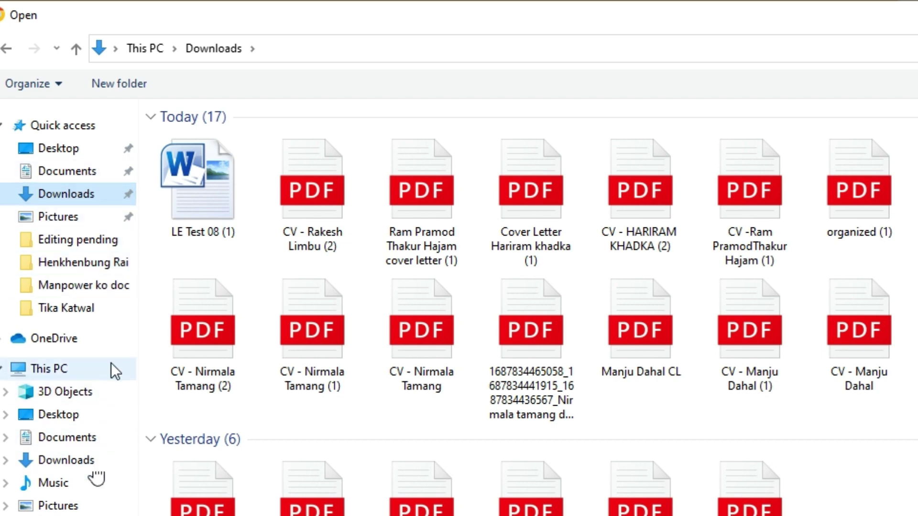
pyautogui.click(64, 172)
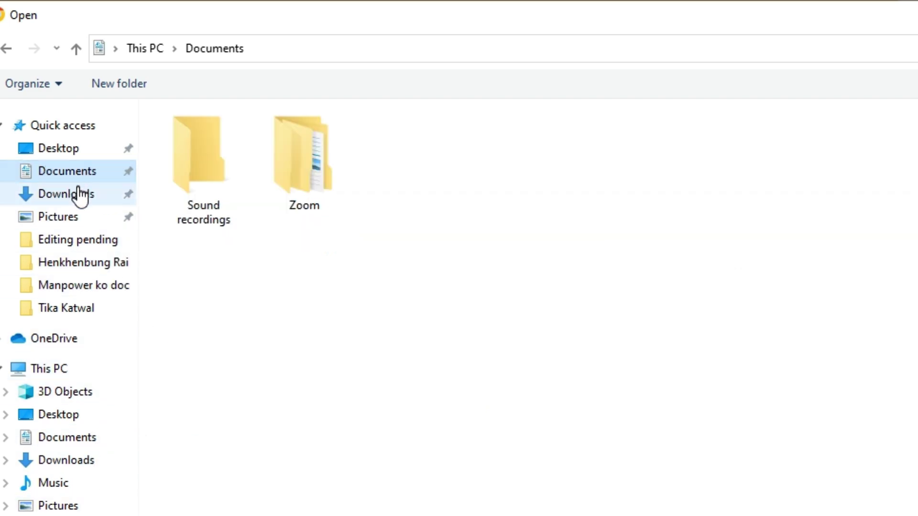
pyautogui.click(79, 195)
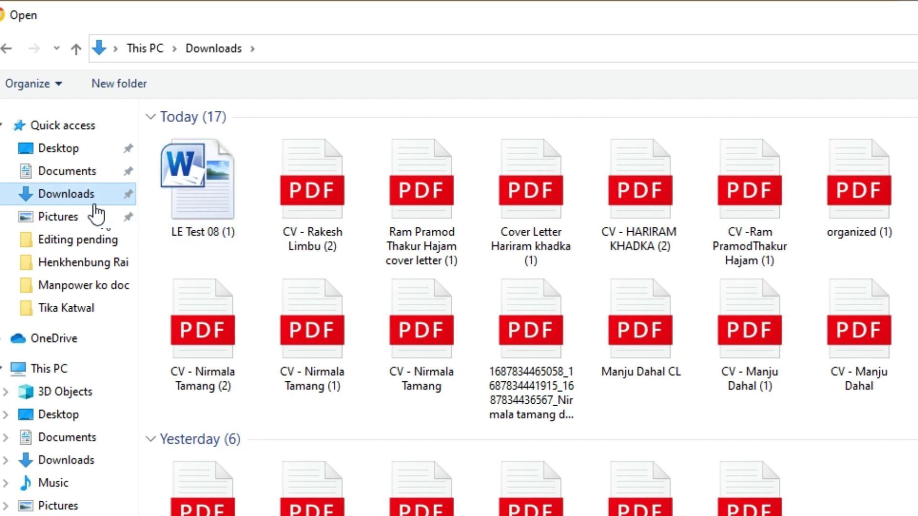
pyautogui.click(322, 195)
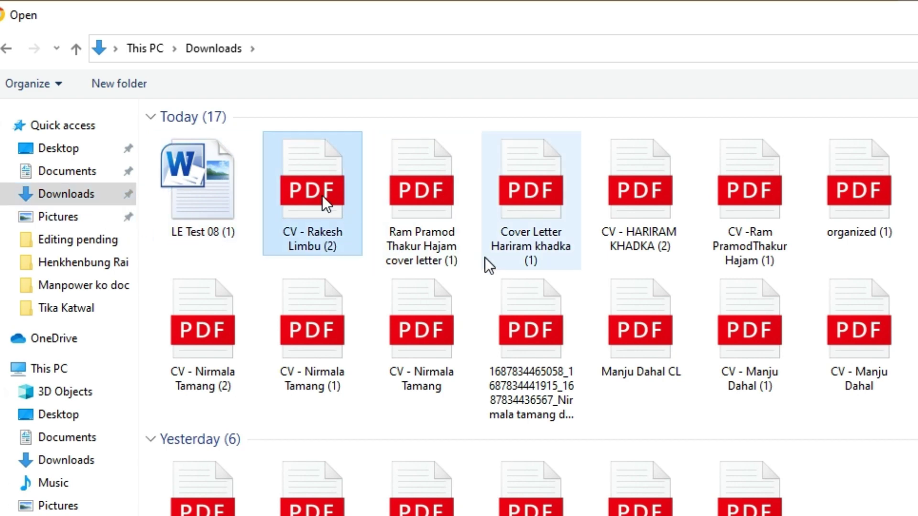
pyautogui.click(443, 249)
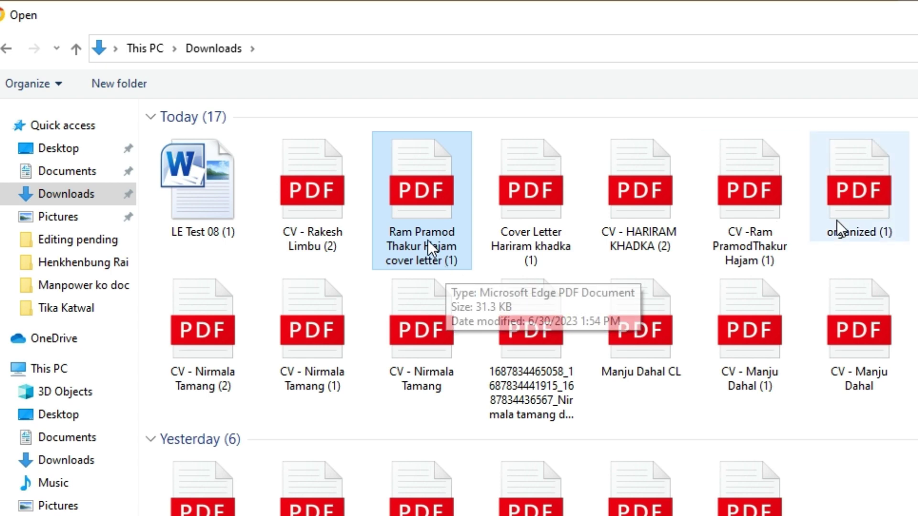
pyautogui.click(765, 201)
pyautogui.doubleClick(765, 200)
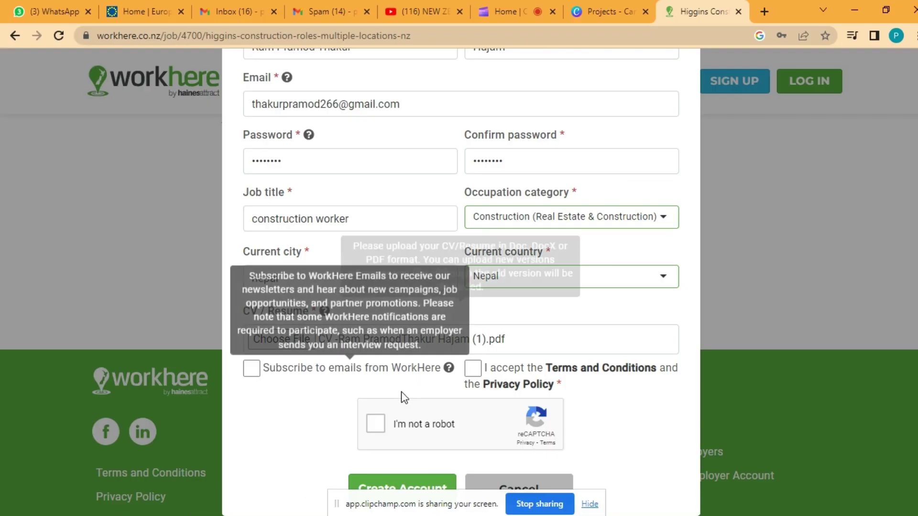
pyautogui.click(377, 425)
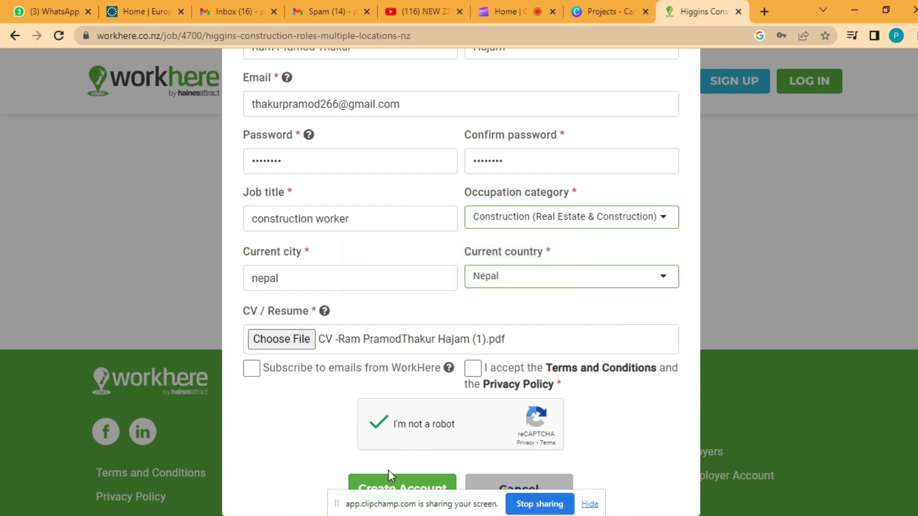
# Step: Accept the Terms and Conditions, resubmit the sign-up, and clear the password for a stronger one
pyautogui.click(417, 490)
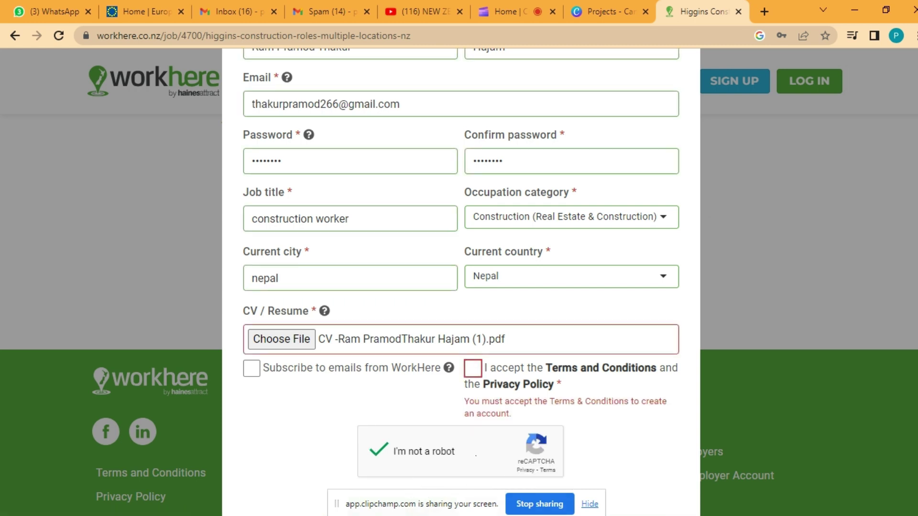
pyautogui.scroll(1, 569, 263)
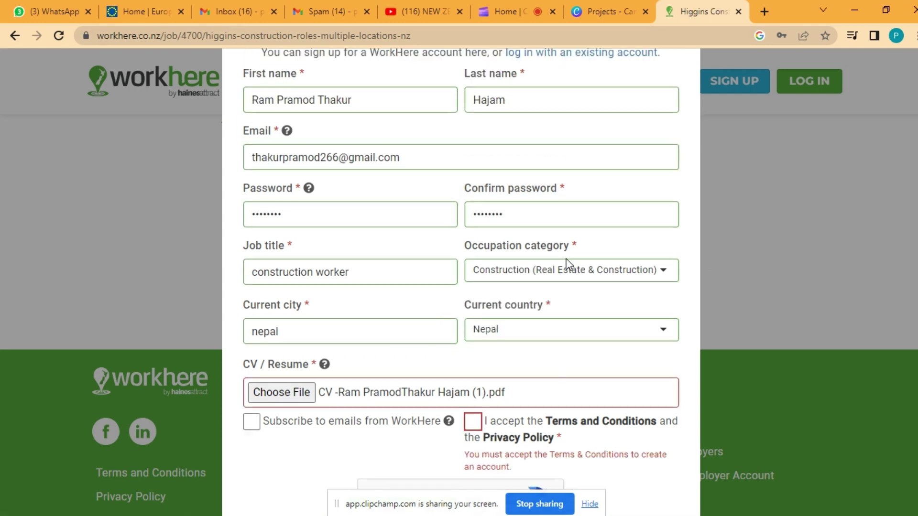
pyautogui.scroll(2, 569, 263)
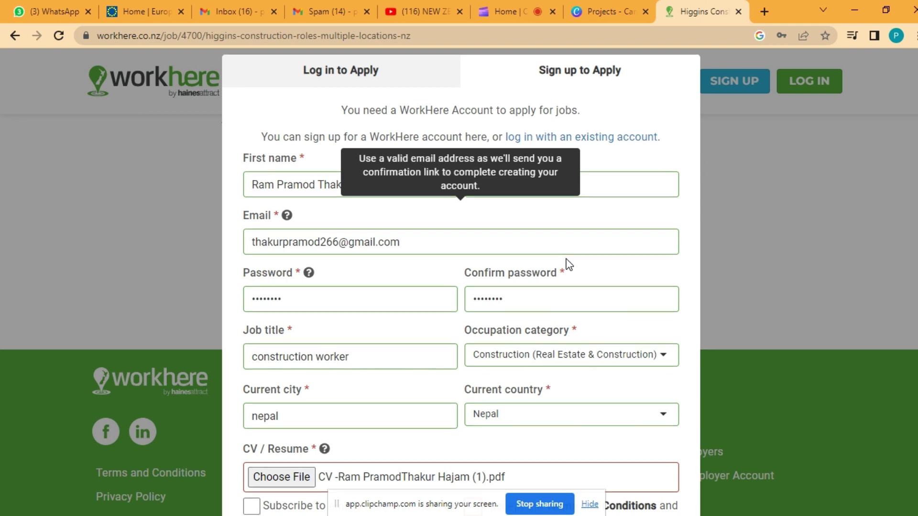
pyautogui.scroll(-3, 569, 264)
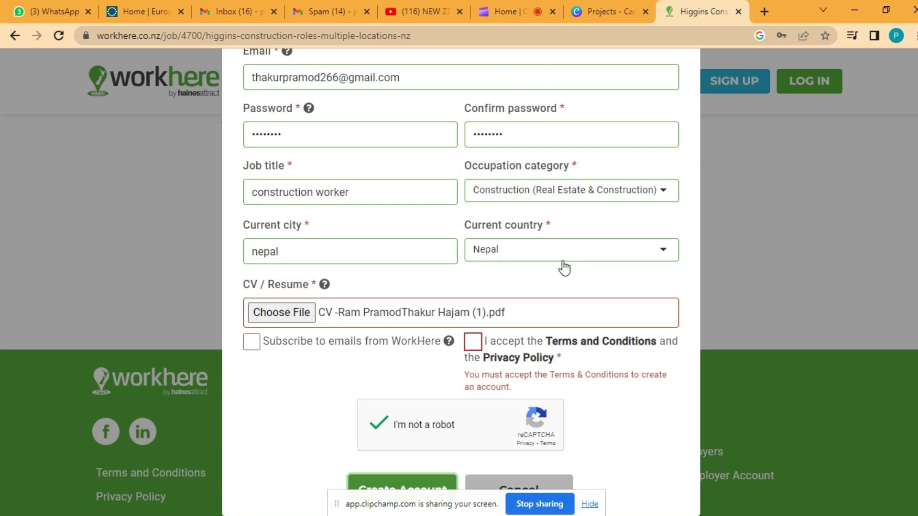
pyautogui.click(478, 342)
pyautogui.click(404, 482)
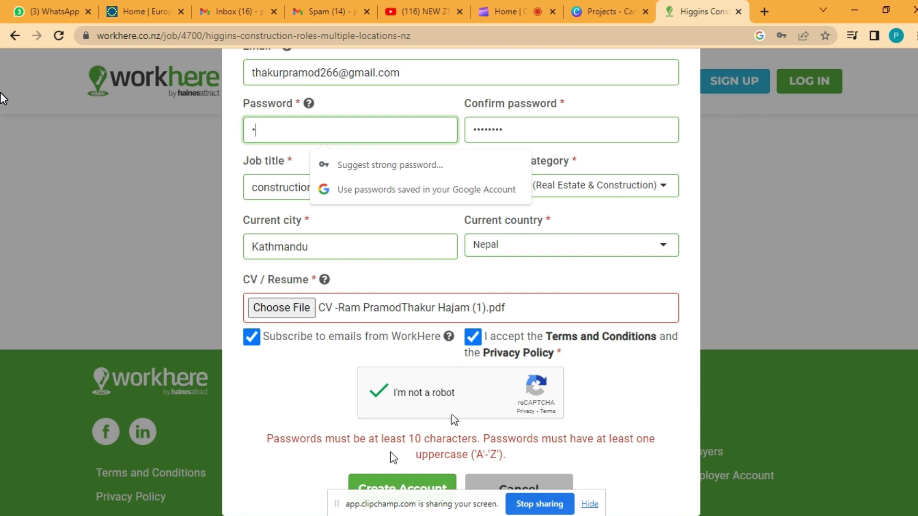
pyautogui.press('BackSpace')
pyautogui.press('BackSpace')
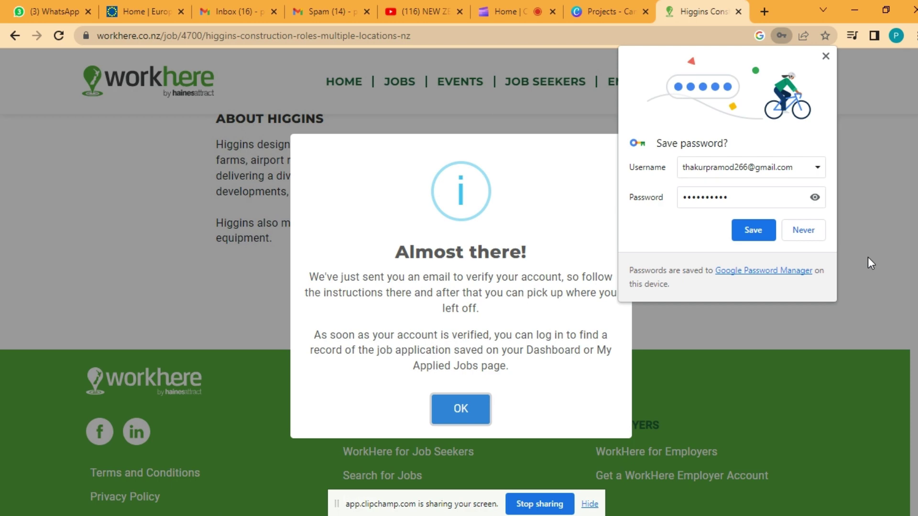
# Step: Decline saving the password, dismiss the verification notice, and start applying for the Higgins job
pyautogui.click(812, 231)
pyautogui.click(461, 411)
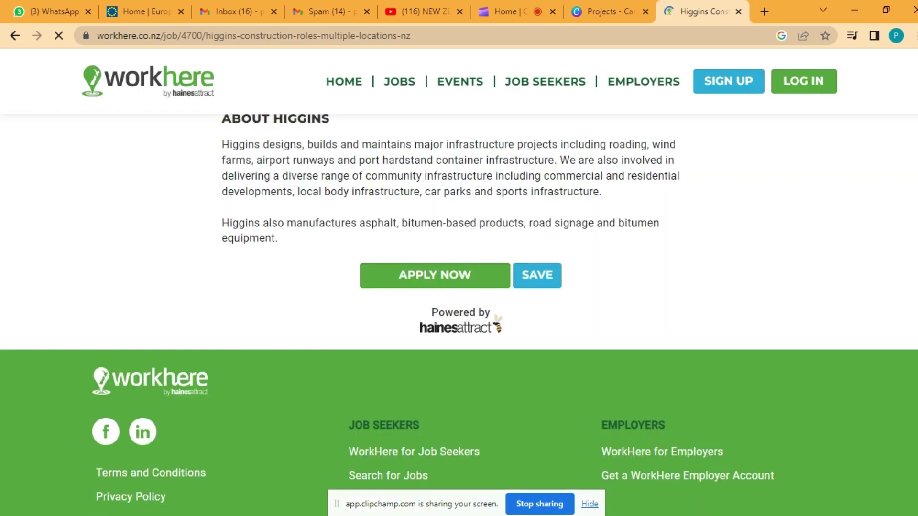
pyautogui.scroll(5, 610, 224)
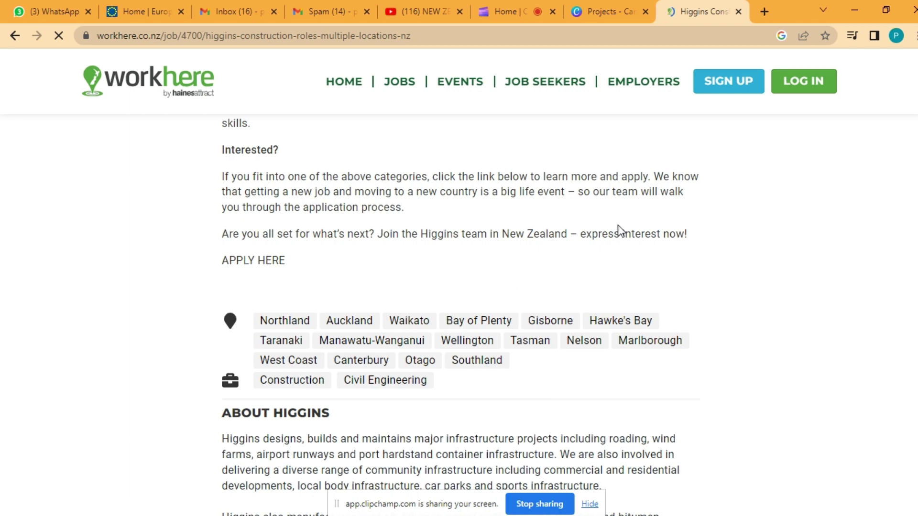
pyautogui.scroll(18, 721, 213)
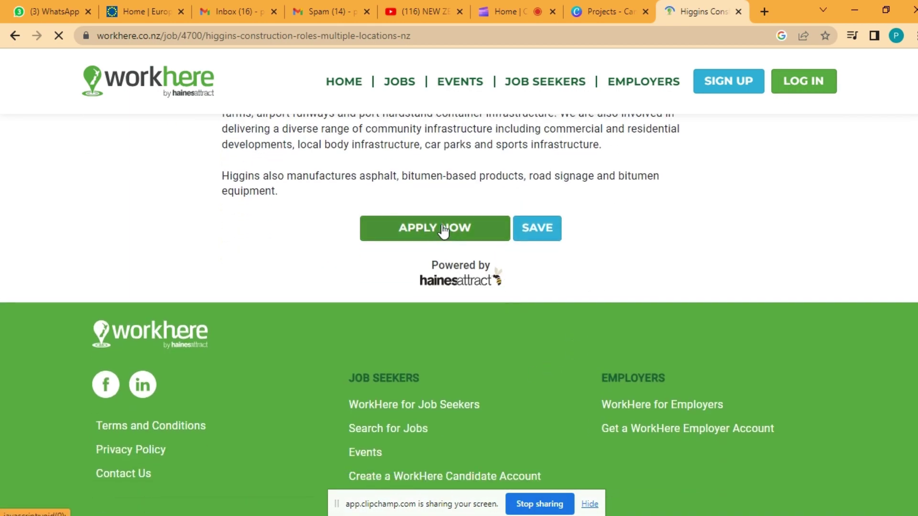
pyautogui.click(443, 231)
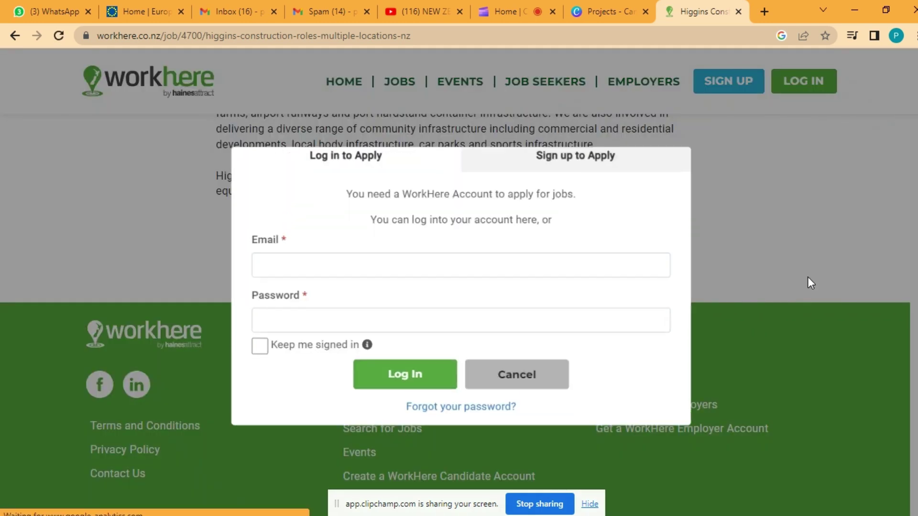
# Step: Copy the cover letter's e-mail address into the Log in to Apply Email field
pyautogui.click(331, 184)
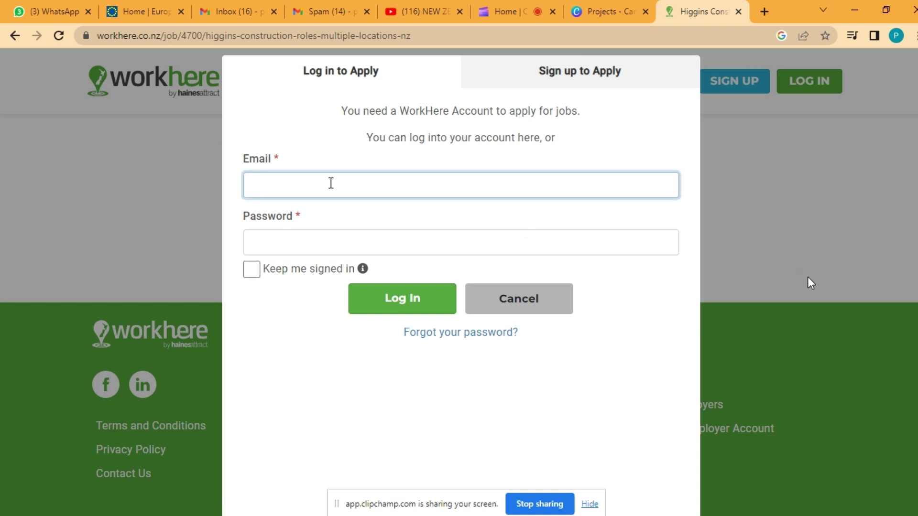
pyautogui.hotkey('alt', 'Tab')
pyautogui.hotkey('alt', 'Tab')
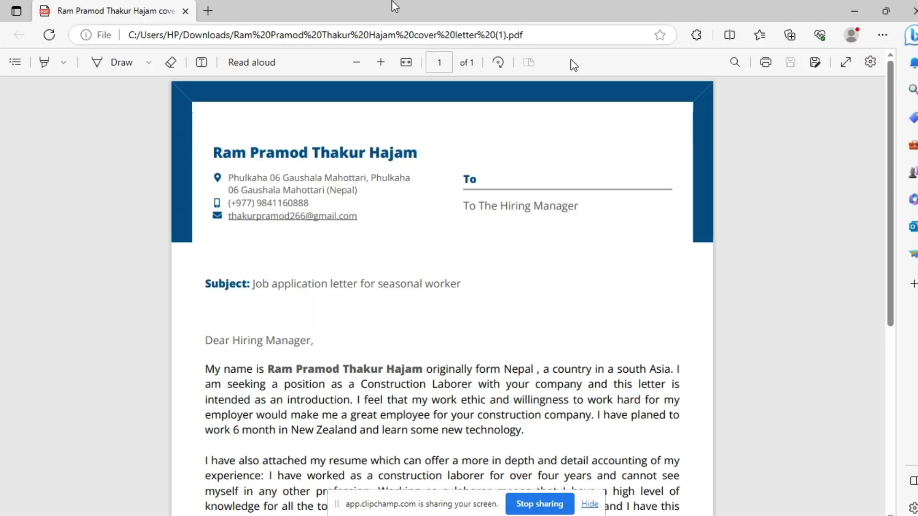
pyautogui.rightClick(318, 218)
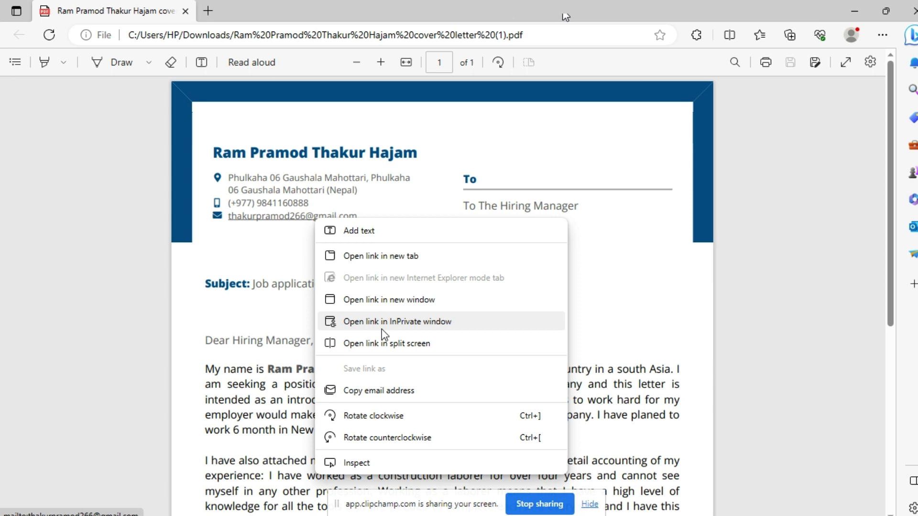
pyautogui.click(393, 391)
pyautogui.hotkey('alt', 'Tab')
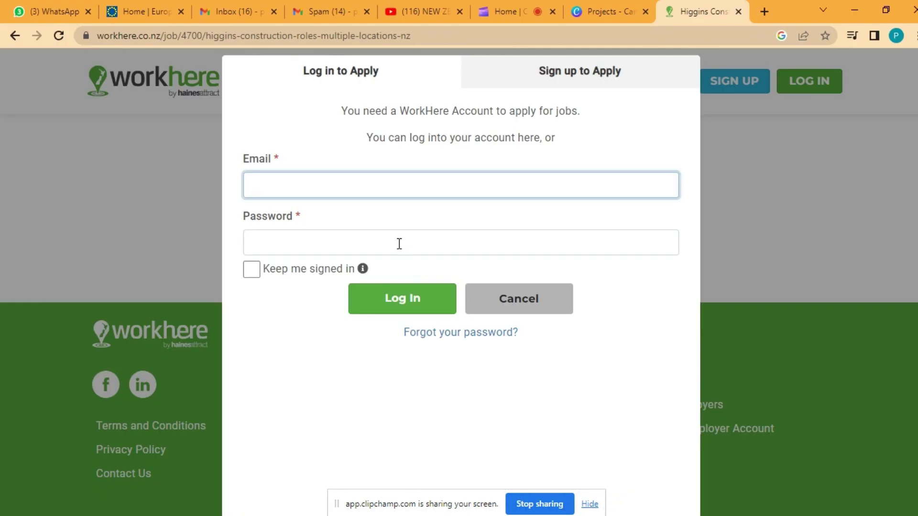
pyautogui.hotkey('ctrl', 'v')
# Step: Enter the password, tick Keep me signed in, log in, dismiss the verification notice, and go to Gmail
pyautogui.click(333, 232)
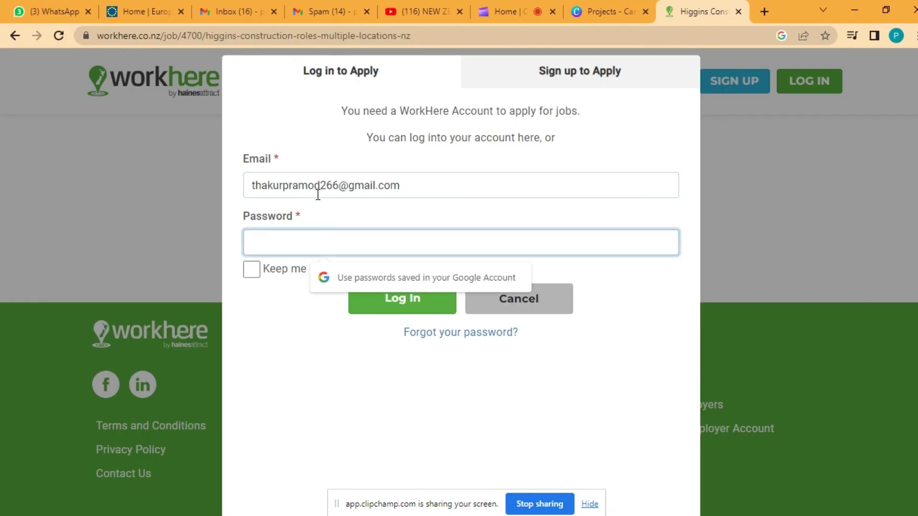
pyautogui.write('p')
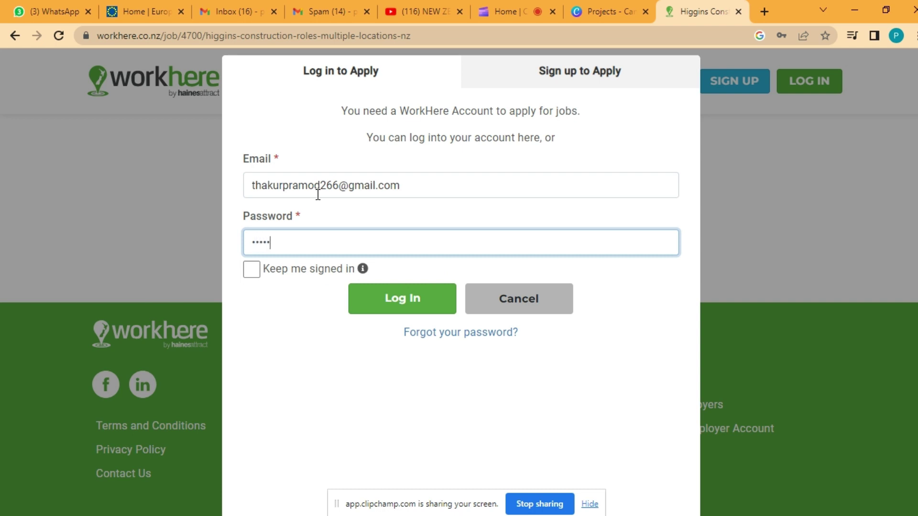
pyautogui.write('1')
pyautogui.click(251, 270)
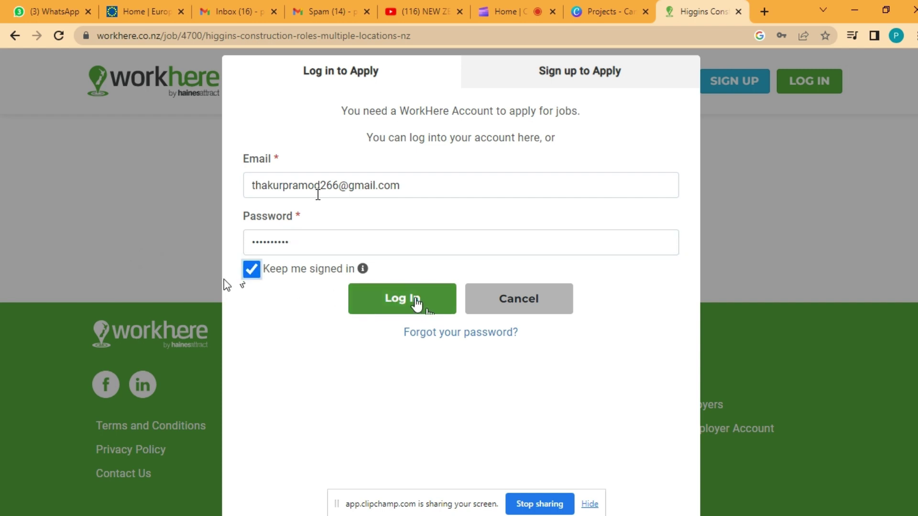
pyautogui.click(416, 304)
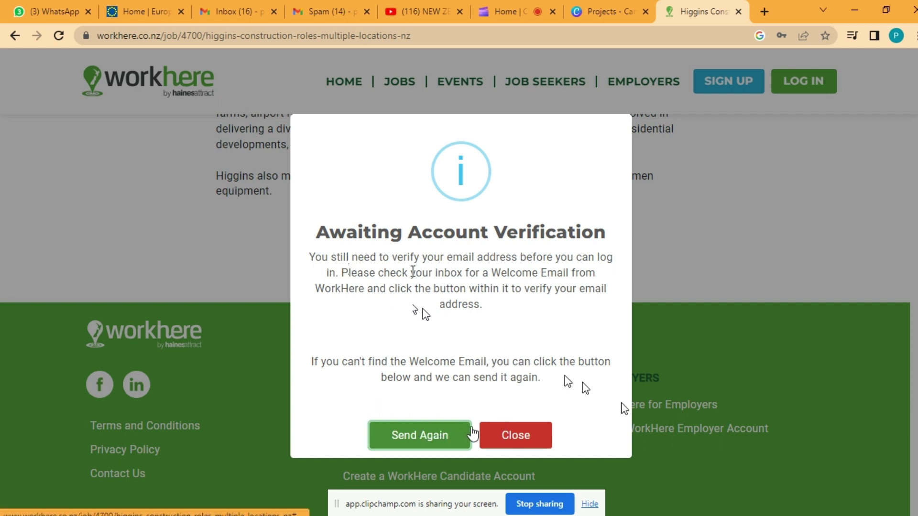
pyautogui.click(516, 437)
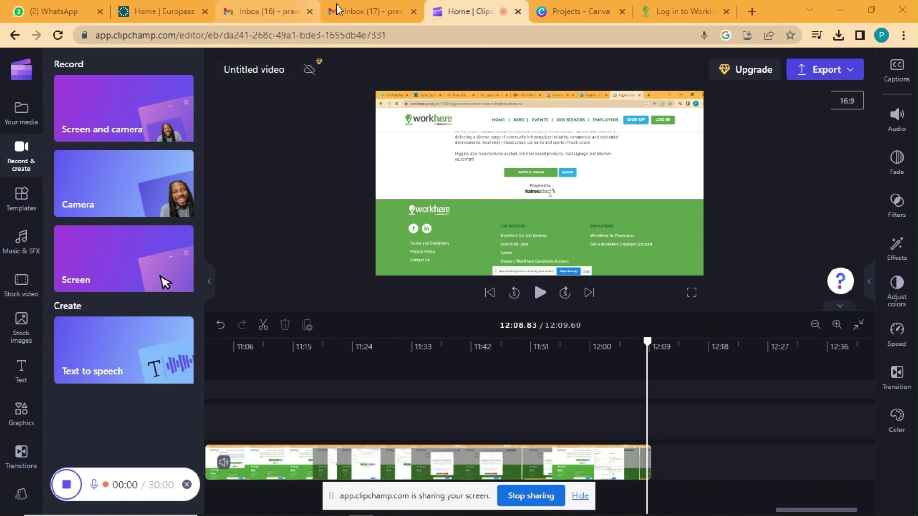
pyautogui.click(371, 11)
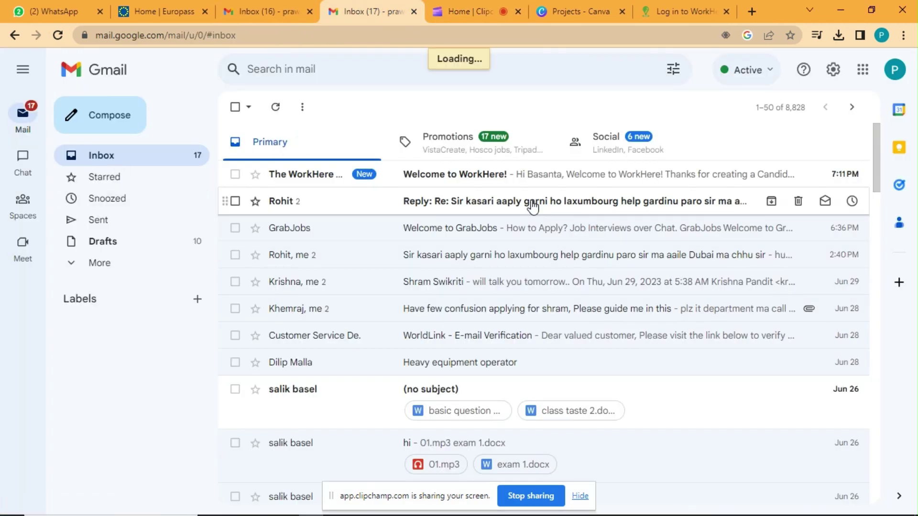
# Step: Open the Welcome to WorkHere! email and follow its Verify Email Address and Activate Account link
pyautogui.click(622, 174)
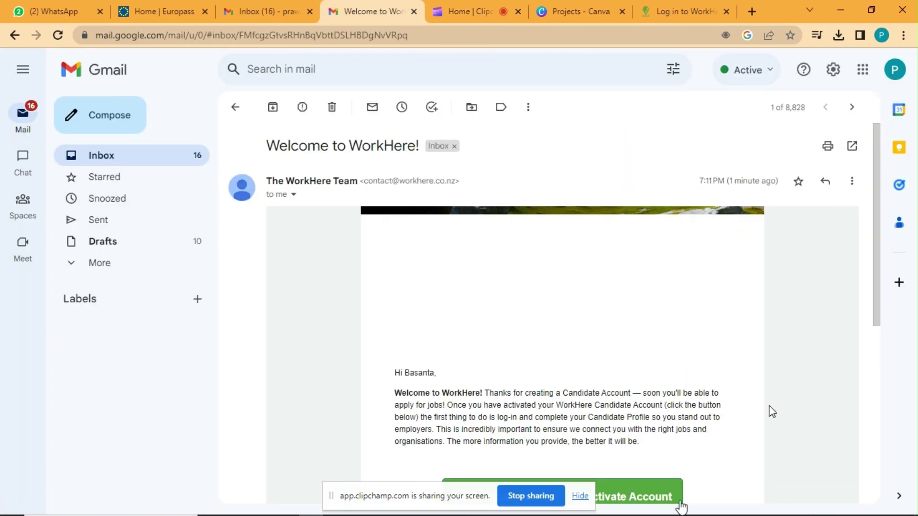
pyautogui.scroll(-4, 572, 343)
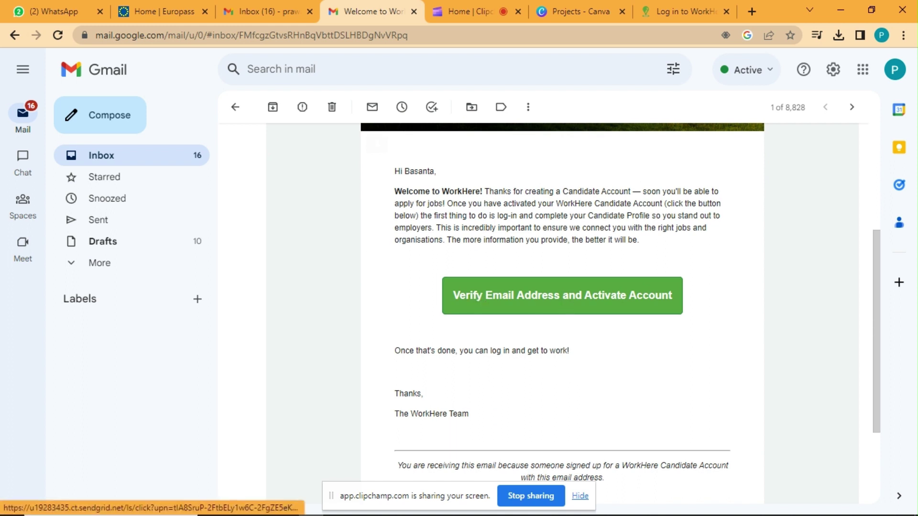
pyautogui.click(569, 308)
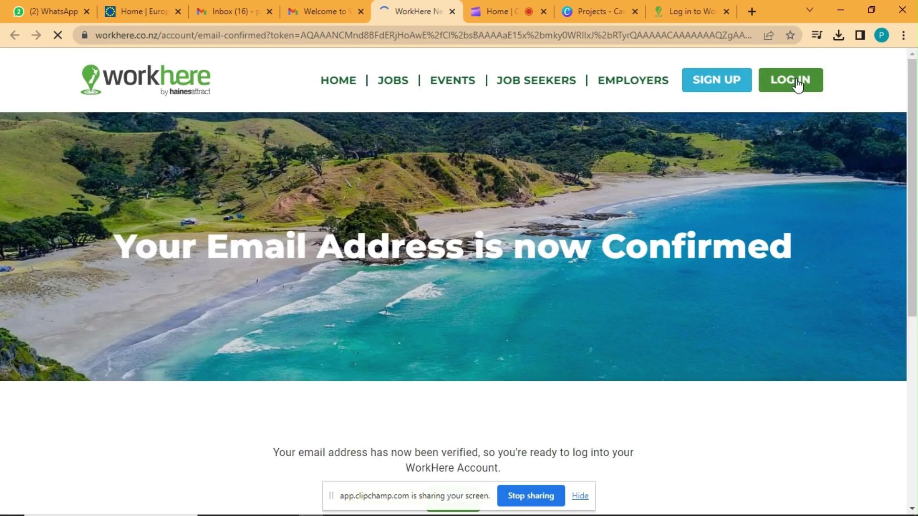
# Step: Go to the WorkHere login page, fill in the saved e-mail and password, and log in
pyautogui.scroll(-5, 659, 186)
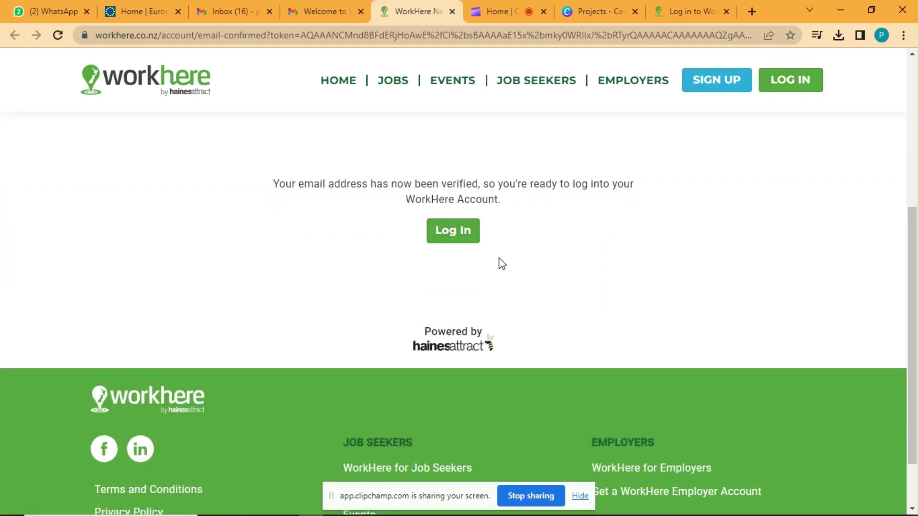
pyautogui.scroll(5, 502, 264)
pyautogui.scroll(-4, 445, 252)
pyautogui.scroll(1, 513, 287)
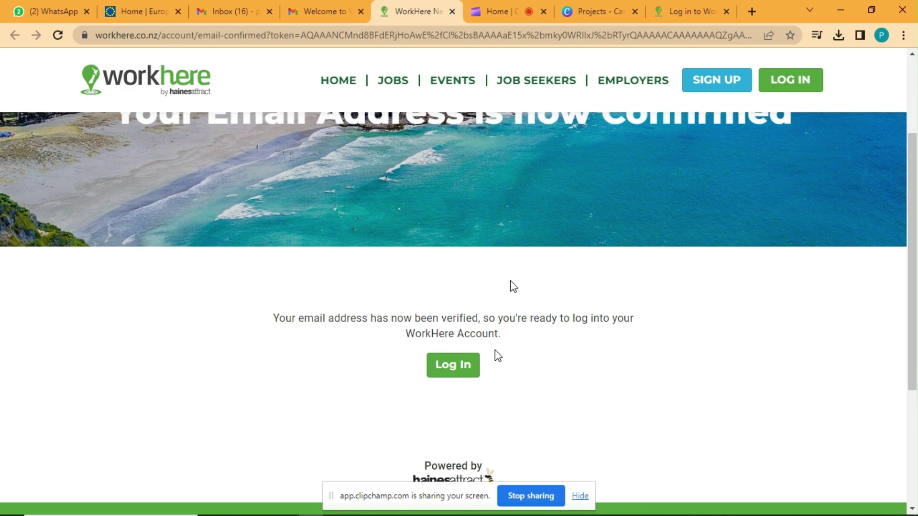
pyautogui.click(453, 365)
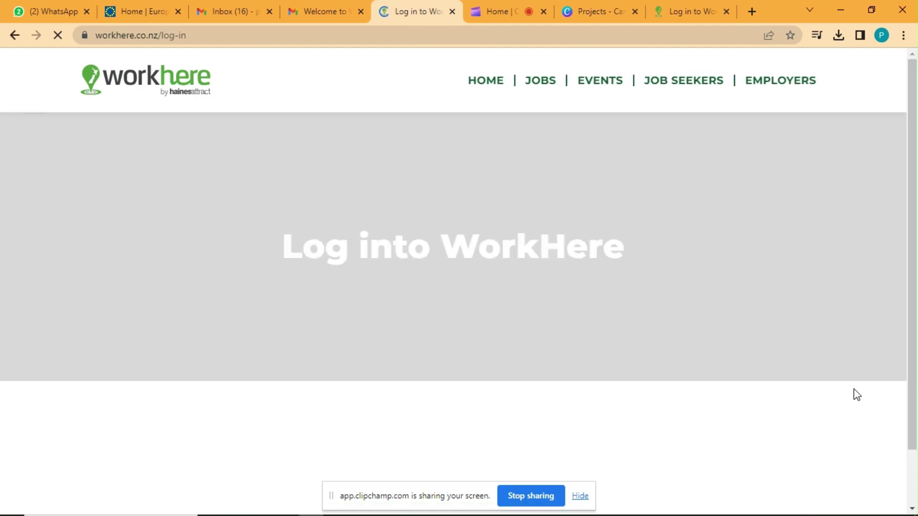
pyautogui.scroll(-5, 617, 262)
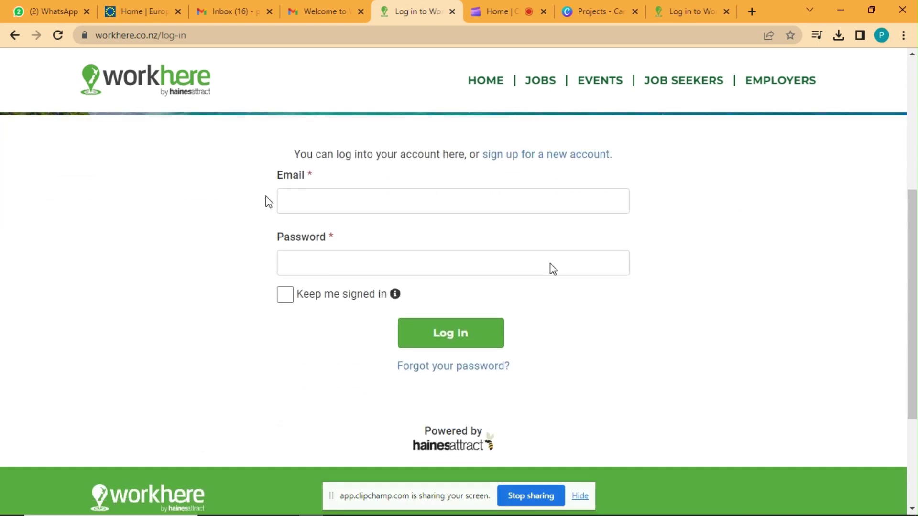
pyautogui.click(342, 199)
pyautogui.write('prawasht')
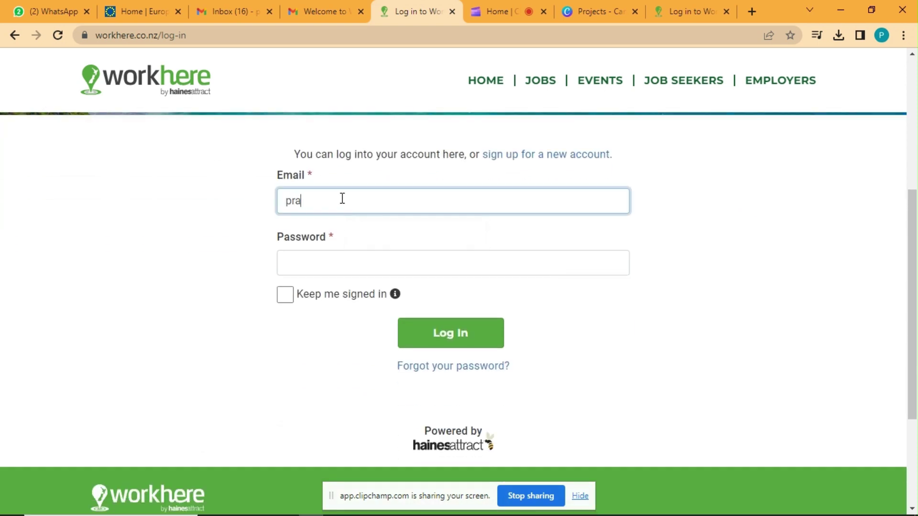
pyautogui.click(316, 248)
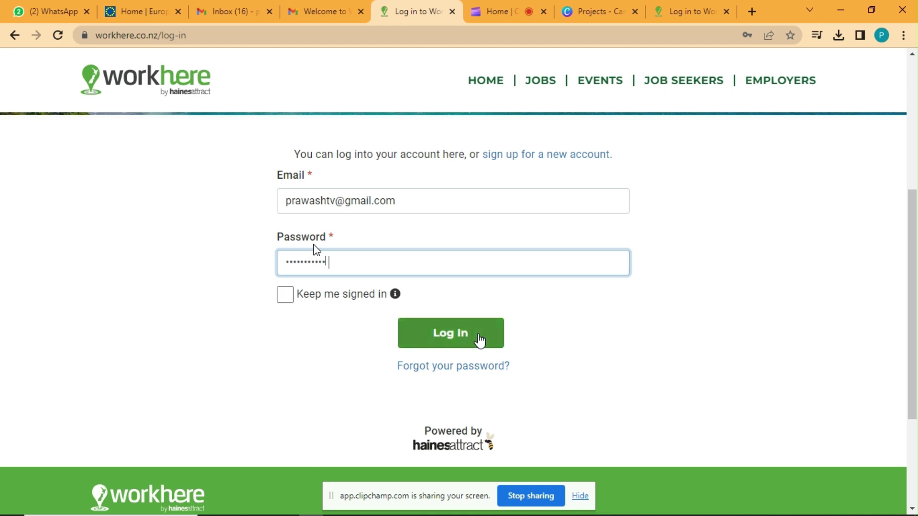
pyautogui.click(424, 342)
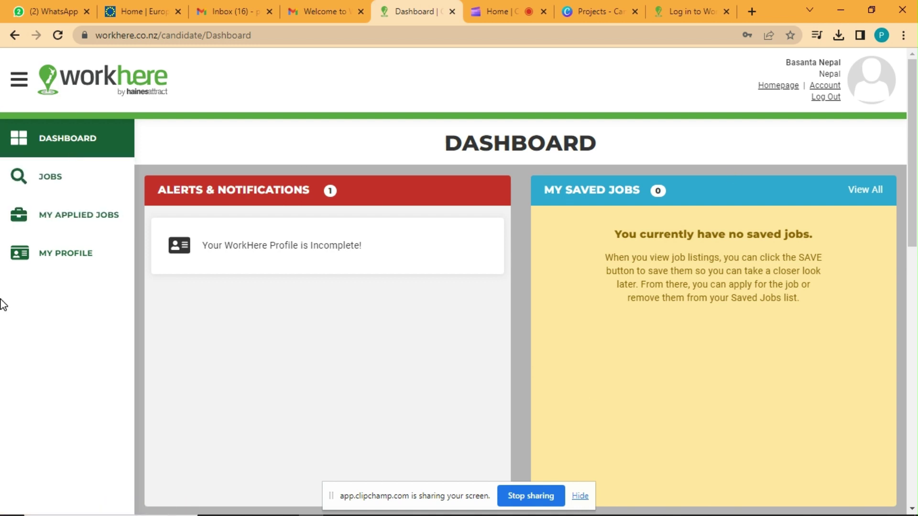
# Step: Open My Profile, then search the Find Jobs occupation categories for 'cons'
pyautogui.click(866, 90)
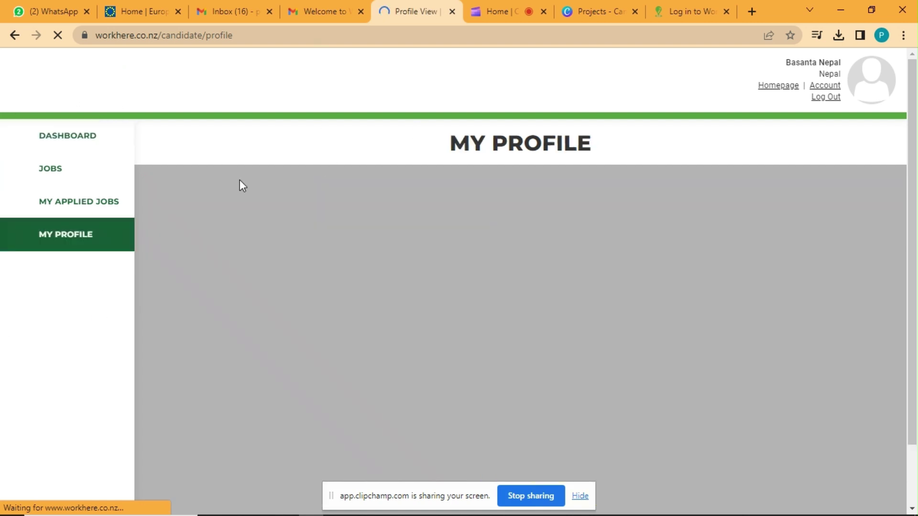
pyautogui.scroll(-4, 475, 303)
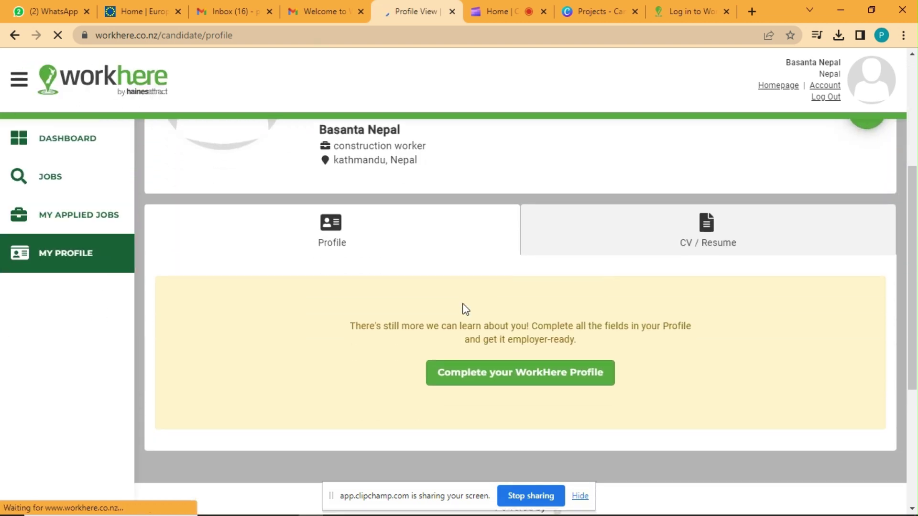
pyautogui.scroll(4, 495, 320)
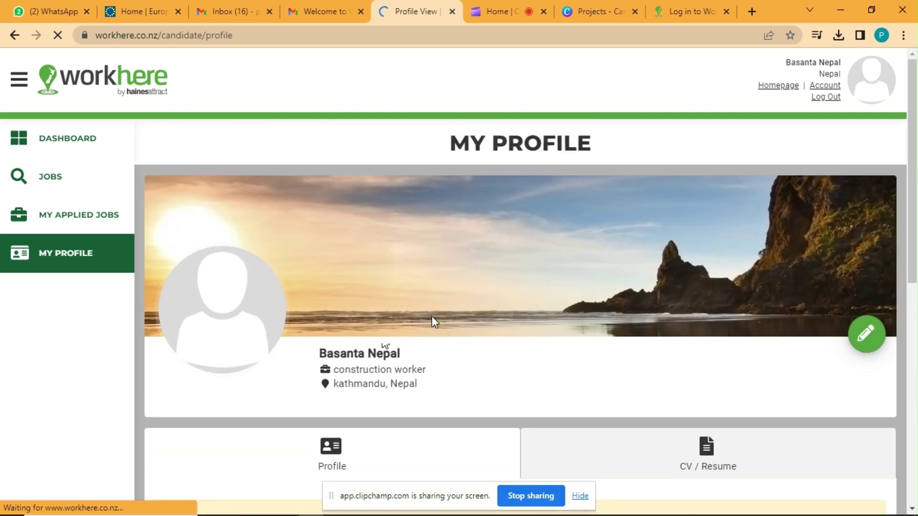
pyautogui.scroll(-1, 432, 318)
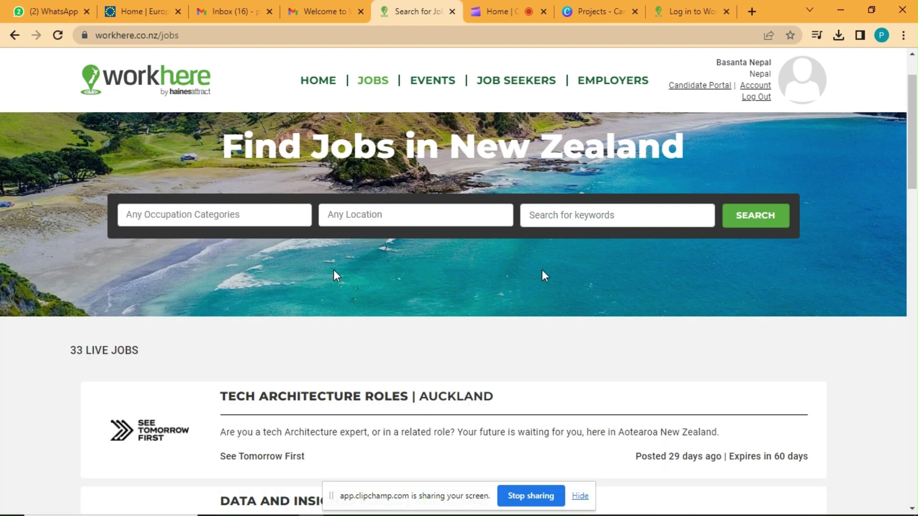
pyautogui.scroll(-4, 334, 271)
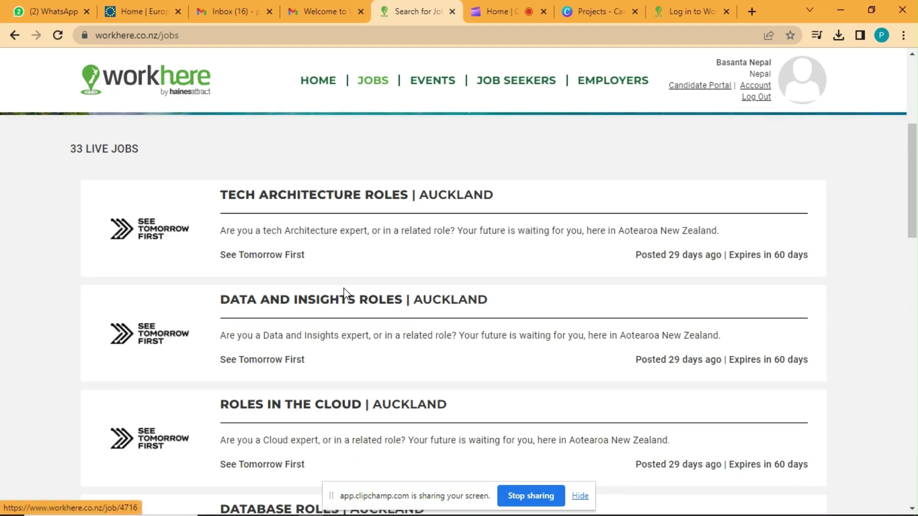
pyautogui.scroll(-5, 344, 293)
pyautogui.scroll(-5, 378, 381)
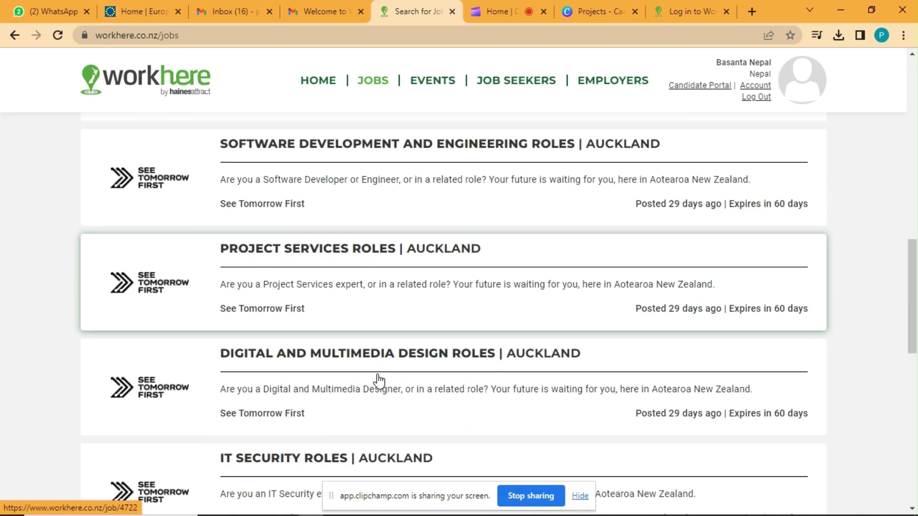
pyautogui.scroll(15, 379, 381)
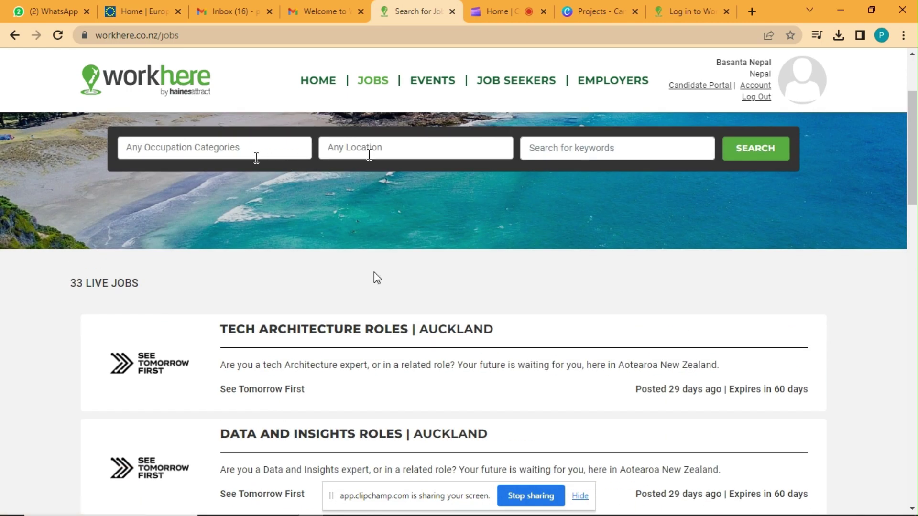
pyautogui.click(256, 152)
pyautogui.write('cons')
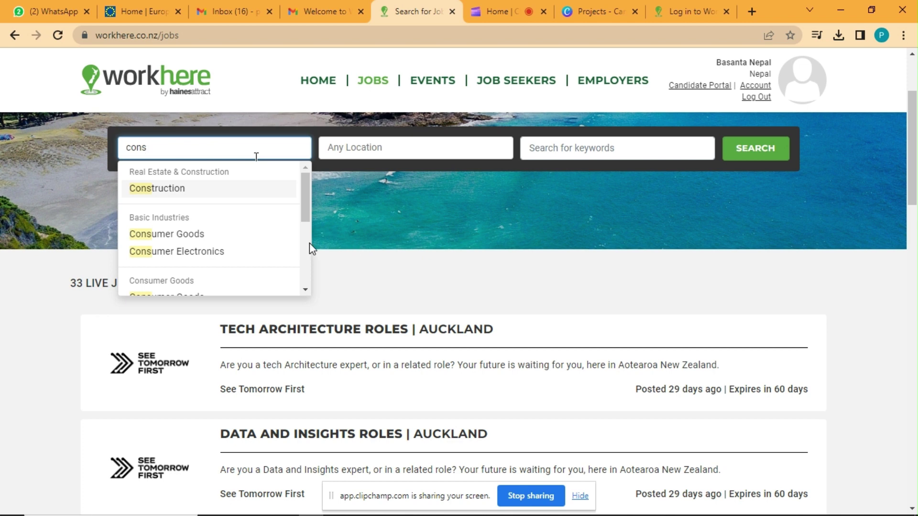